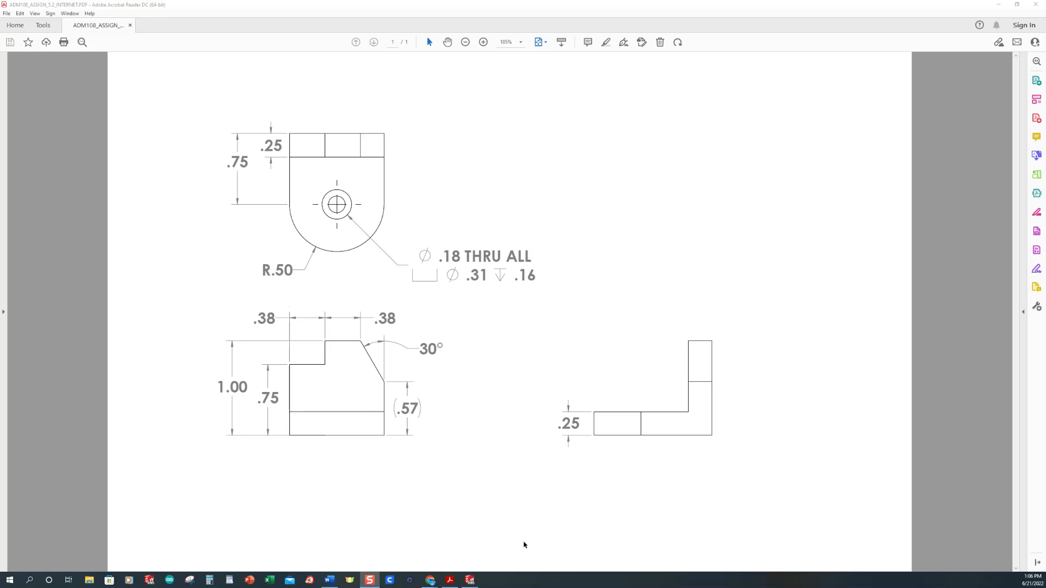
Switch to SOLIDWORKS and create a new part document.
left_click(477, 579)
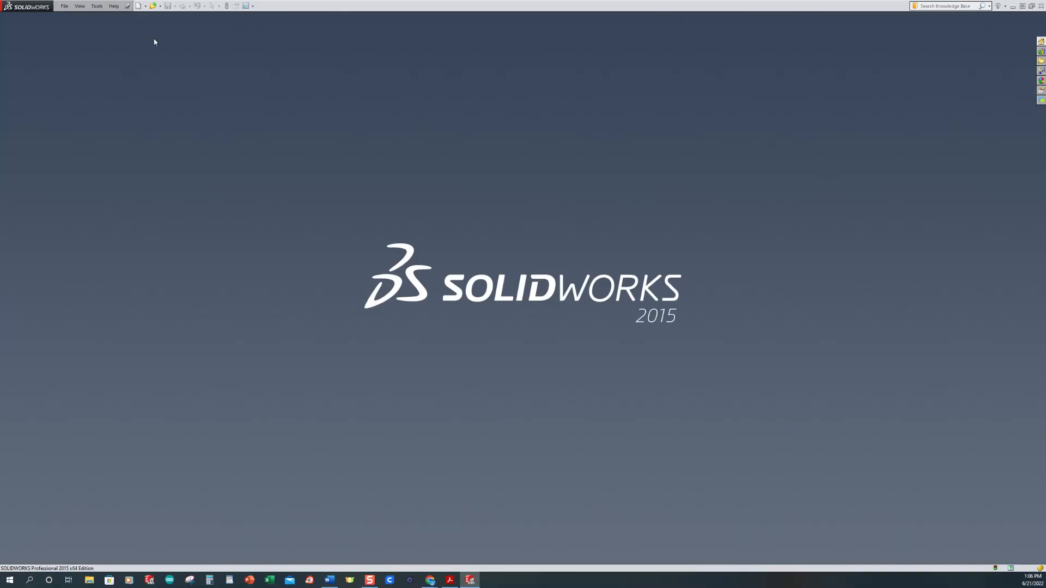
left_click(138, 6)
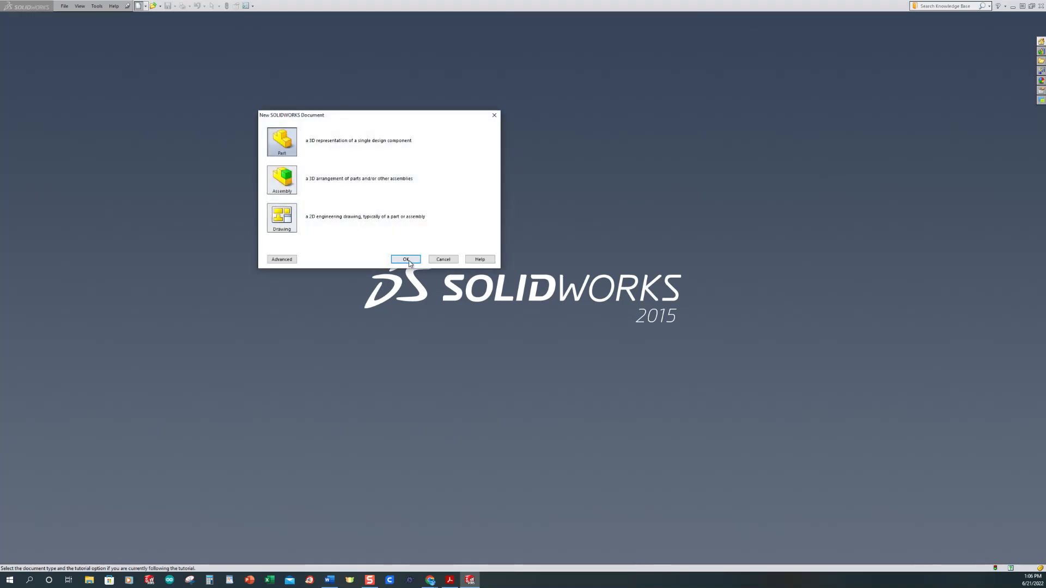
left_click(408, 260)
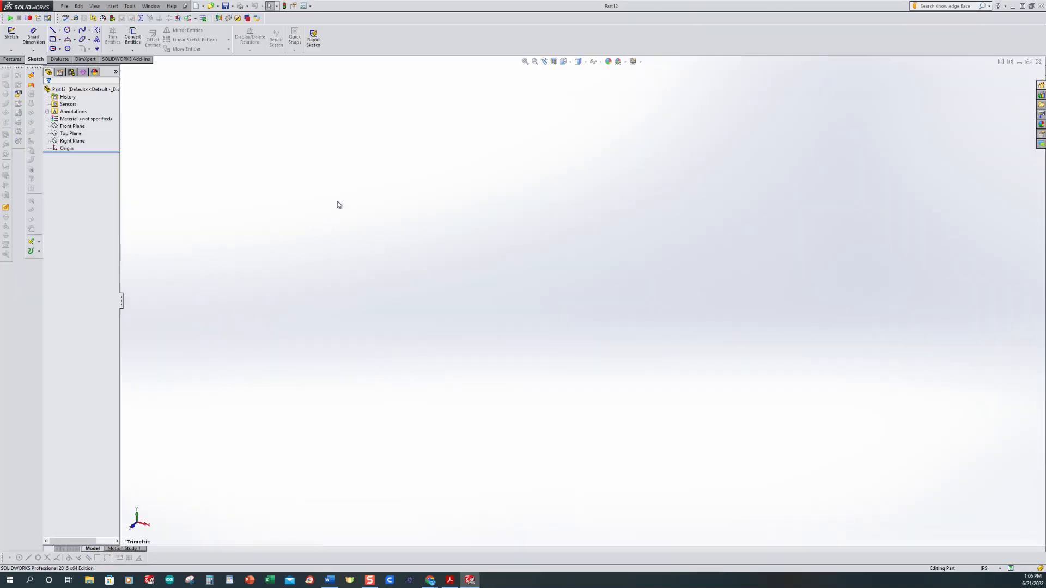
Start an extruded boss on the Top Plane and sketch a horizontal line about 2.25 in long with a 0.8 in vertical line down from each end.
left_click(12, 59)
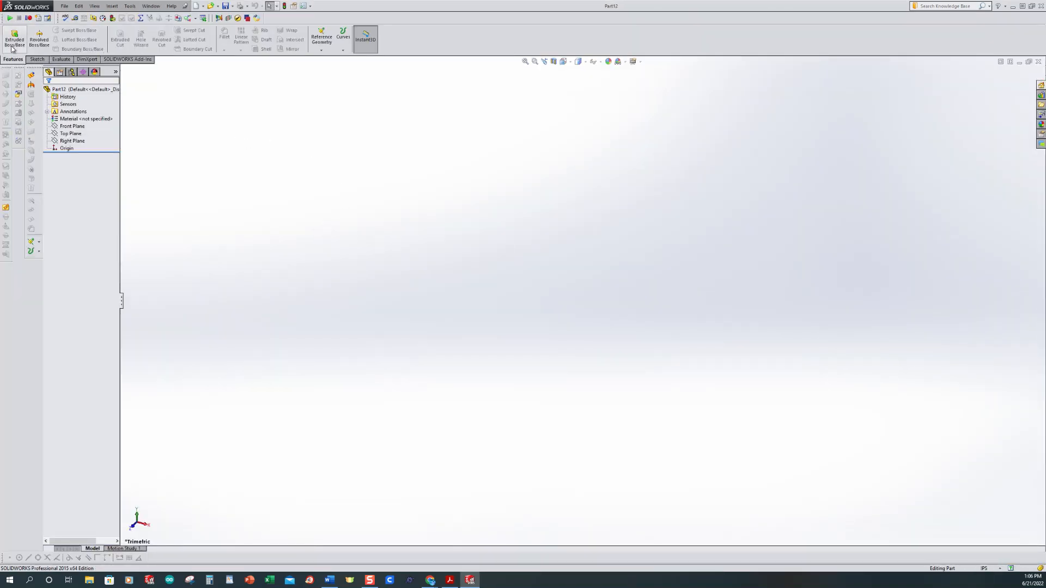
left_click(12, 44)
left_click(359, 310)
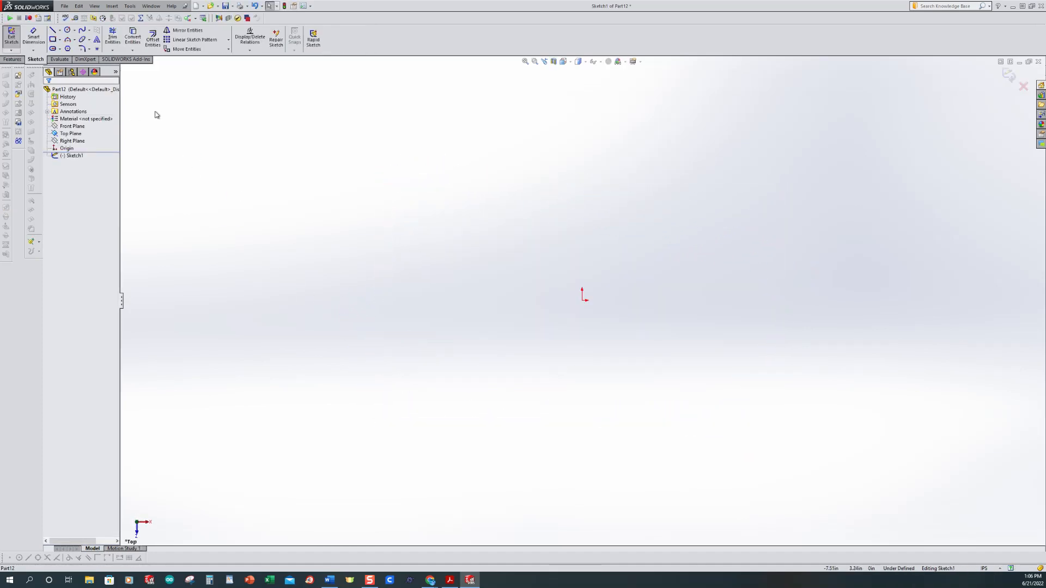
left_click(52, 30)
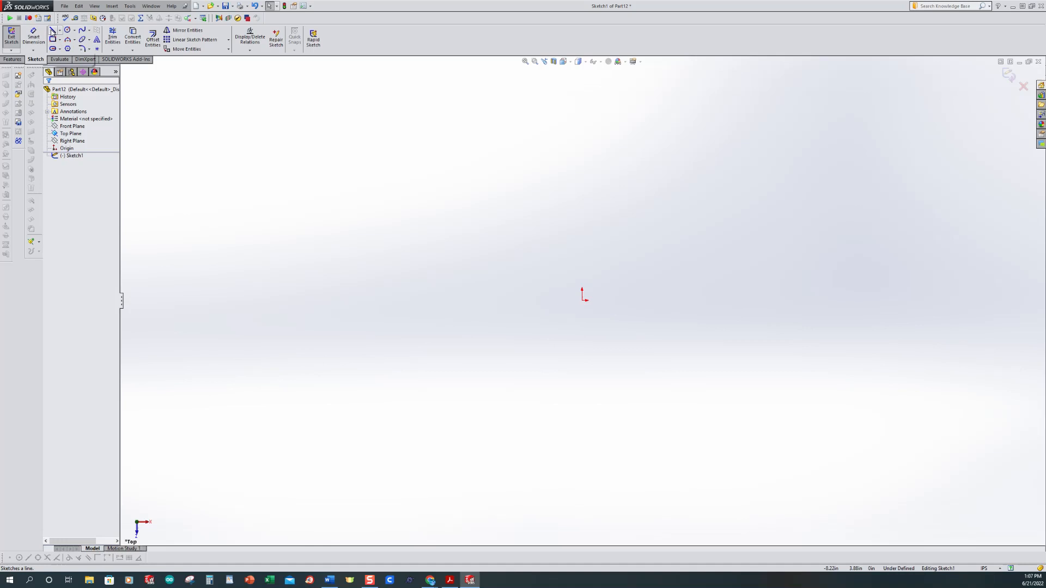
left_click(319, 255)
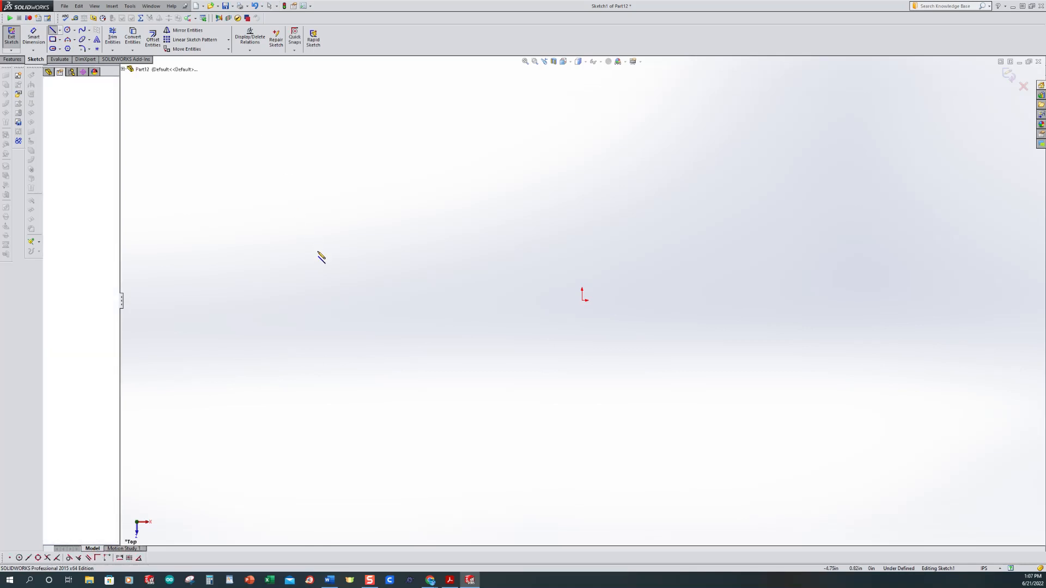
left_click(318, 211)
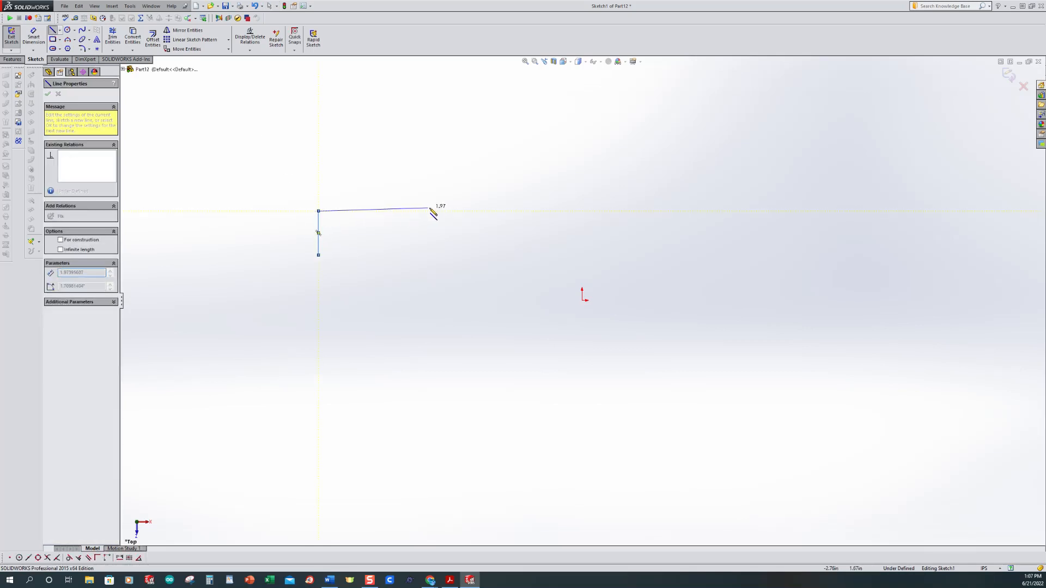
left_click(444, 211)
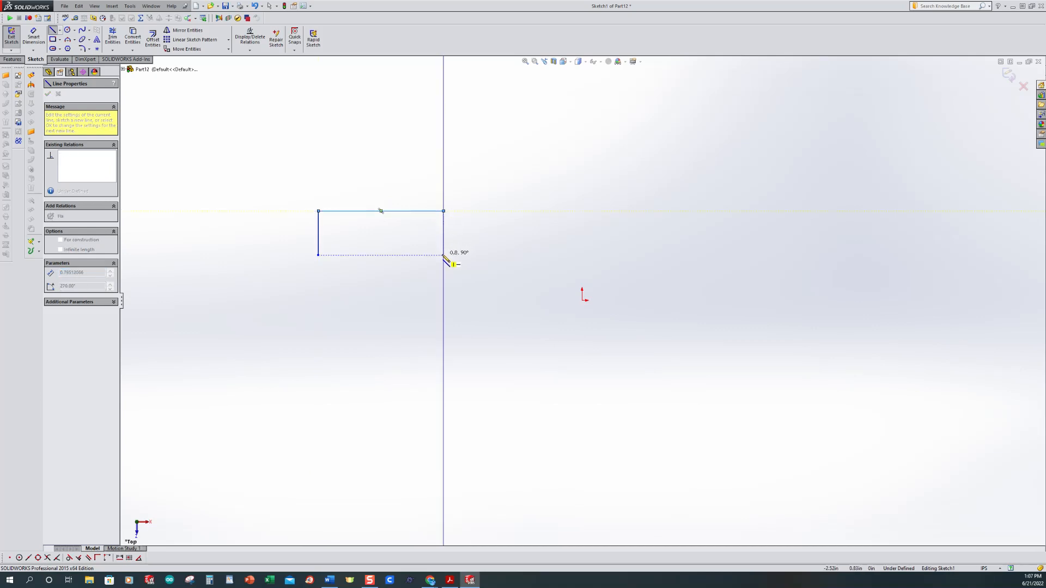
double_click(443, 255)
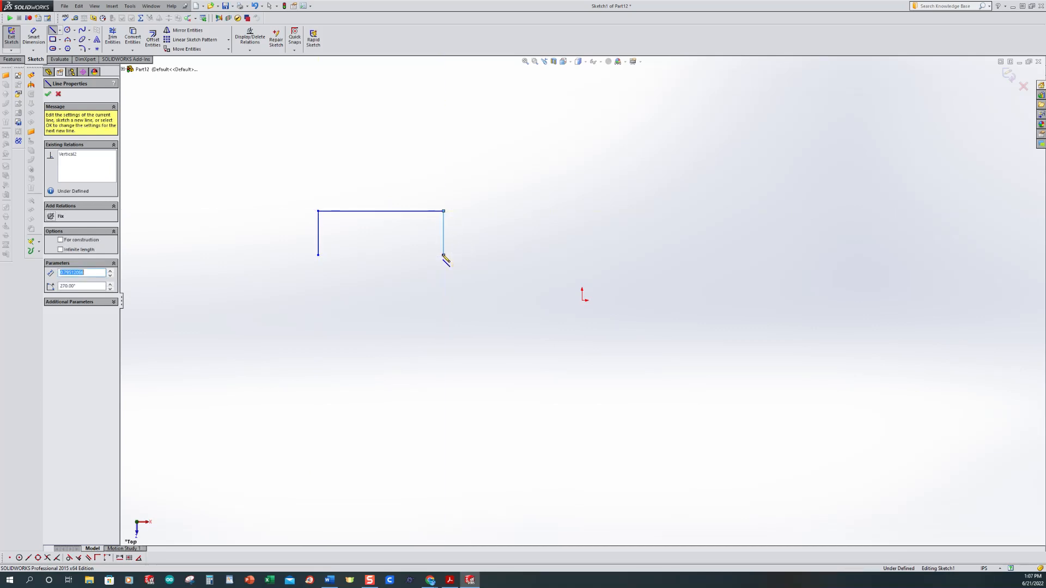
Close the open lower side of the profile with a tangent arc of about 1.13 in radius joining both vertical lines.
left_click(445, 256)
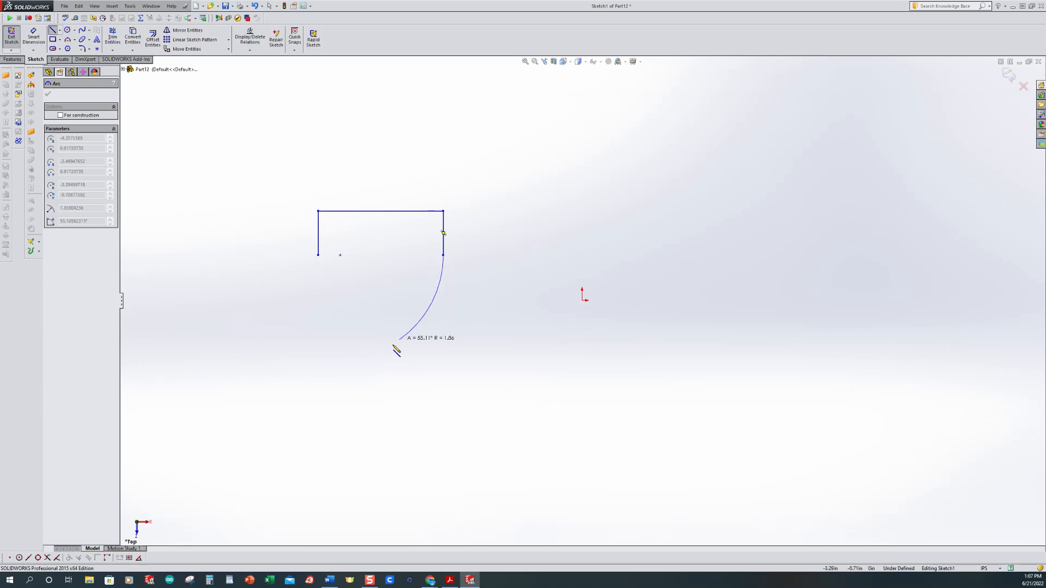
left_click(318, 256)
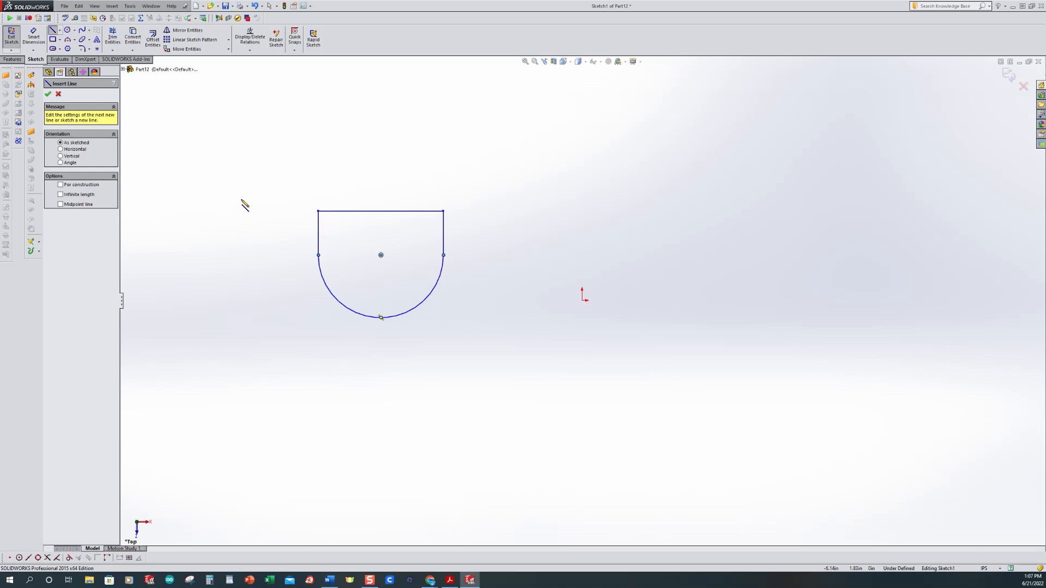
key("Escape")
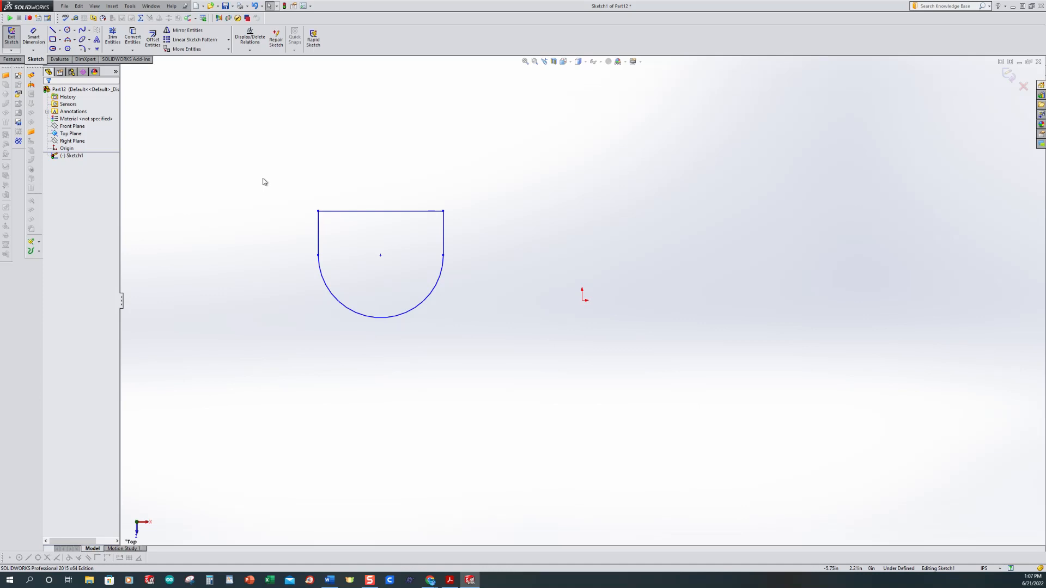
Add an Equal relation between the two vertical lines of the profile.
left_click(319, 240)
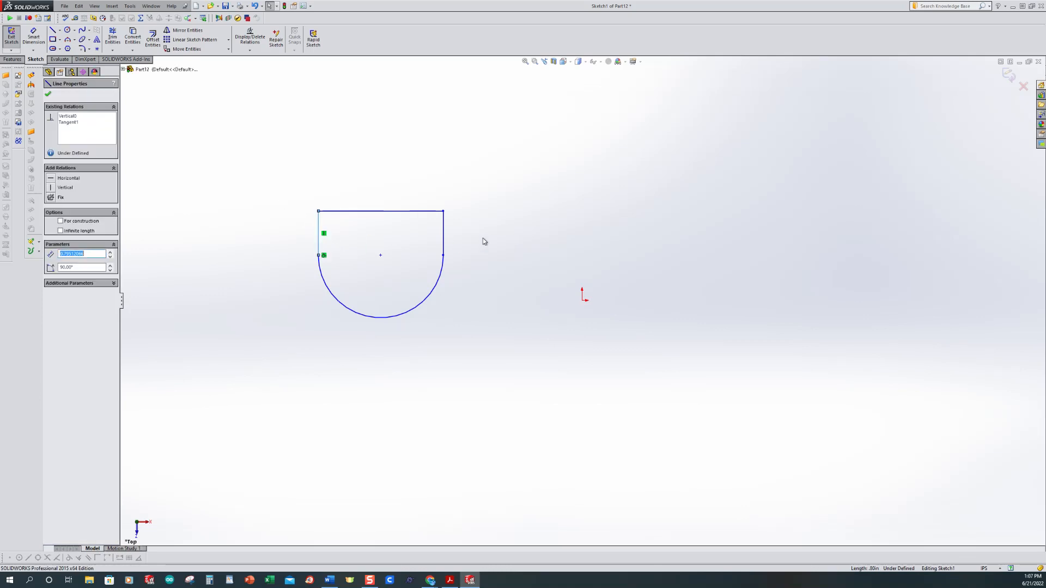
left_click(442, 237, "ctrl")
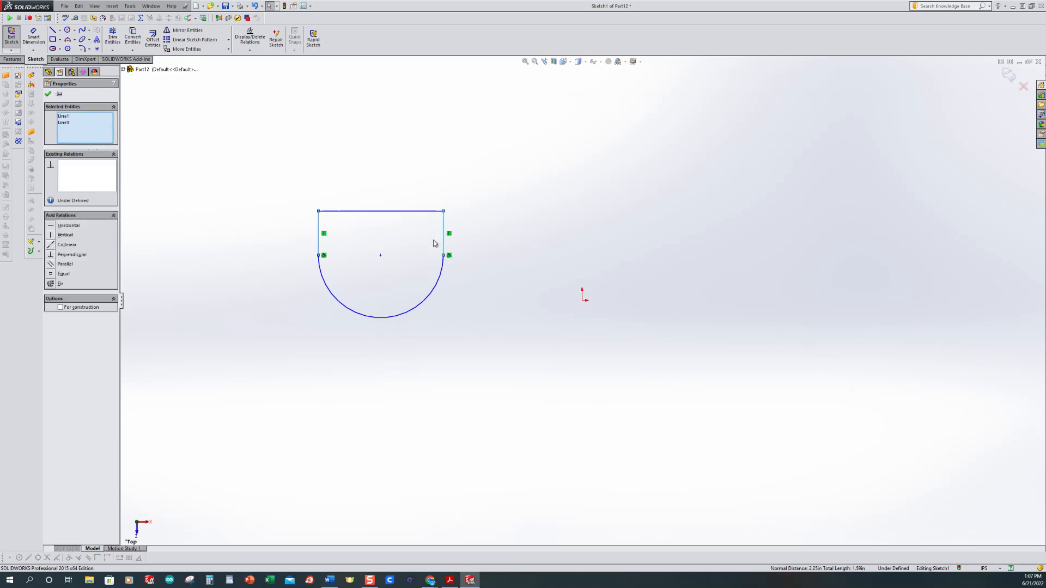
left_click(52, 275)
Dimension the arc with a radius of 0.5 in.
left_click(33, 38)
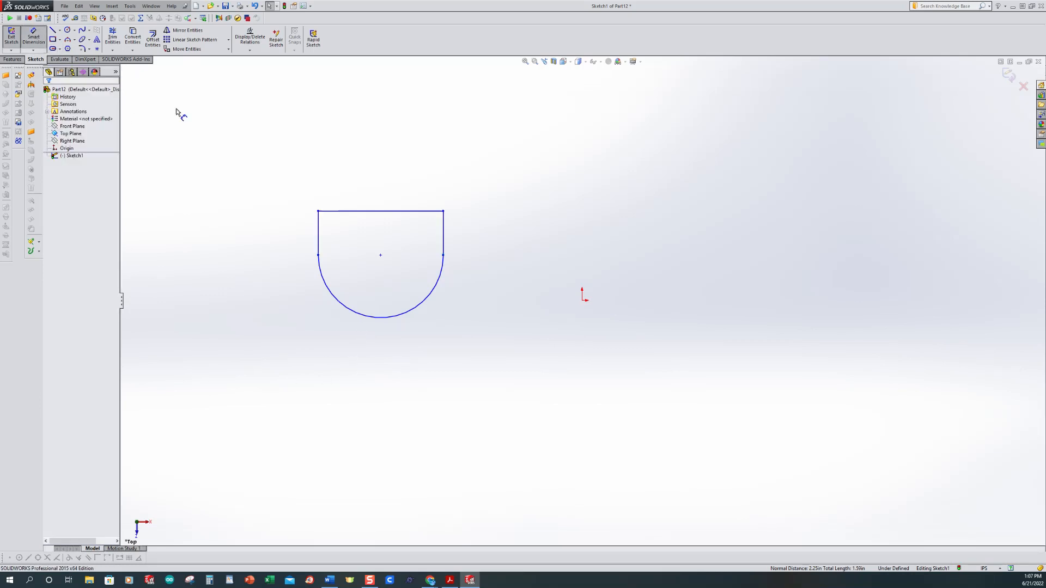
left_click(319, 329)
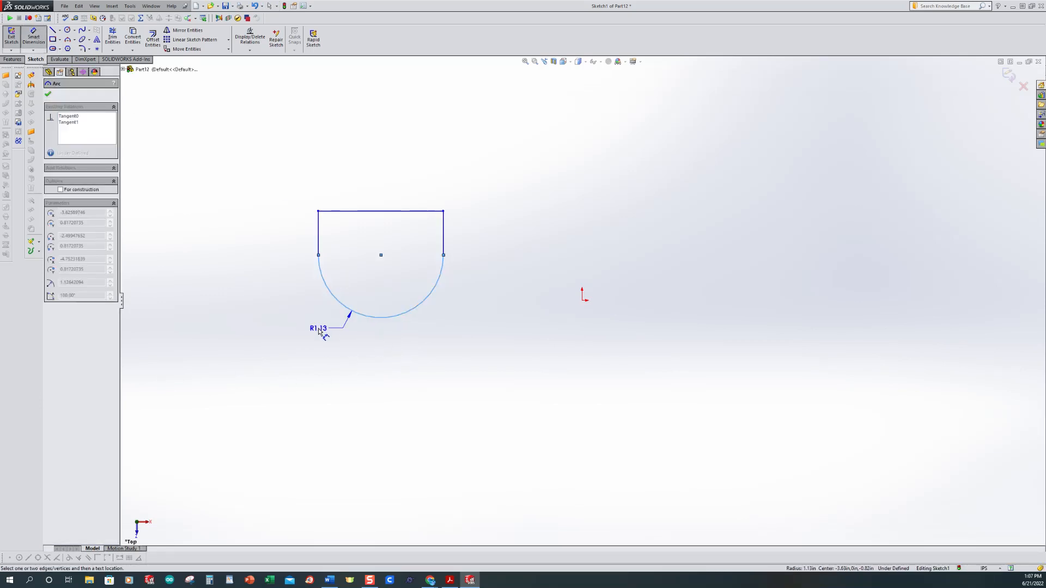
left_click(327, 331)
type(".5")
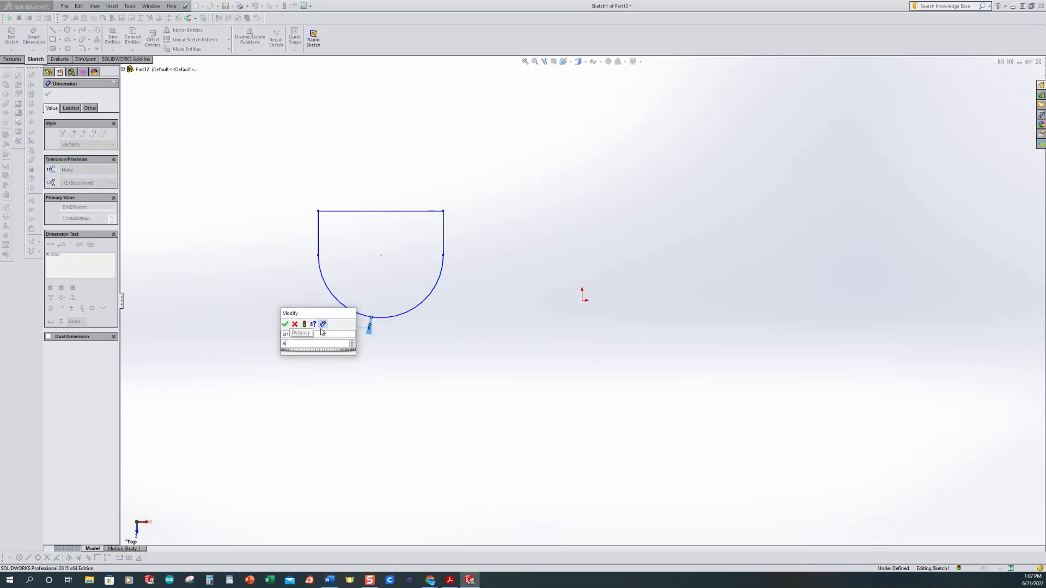
key("Return")
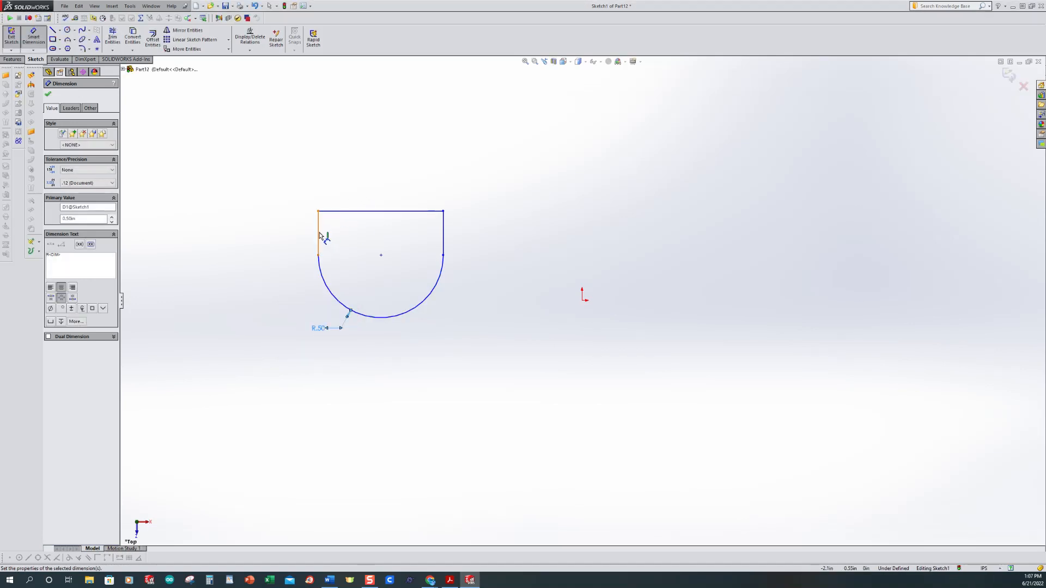
Dimension the vertical side line of the profile to 0.75 in.
left_click(319, 237)
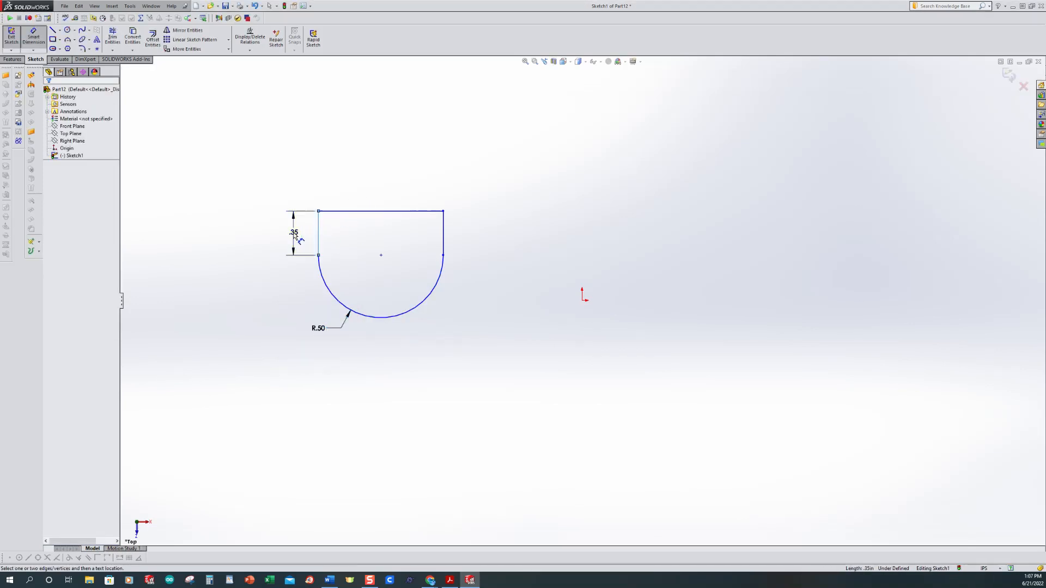
left_click(295, 234)
type(".75")
key("Return")
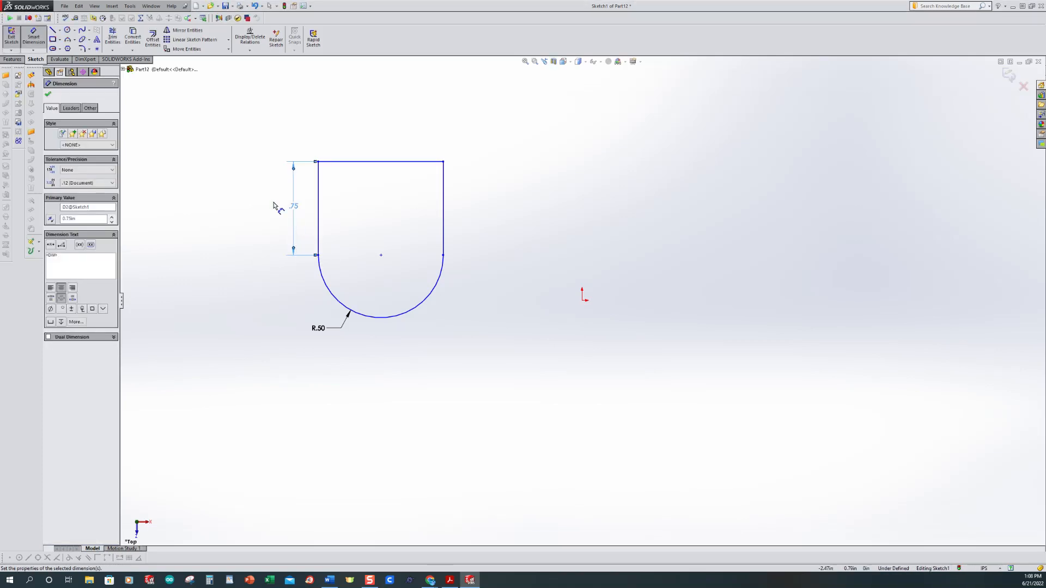
key("Escape")
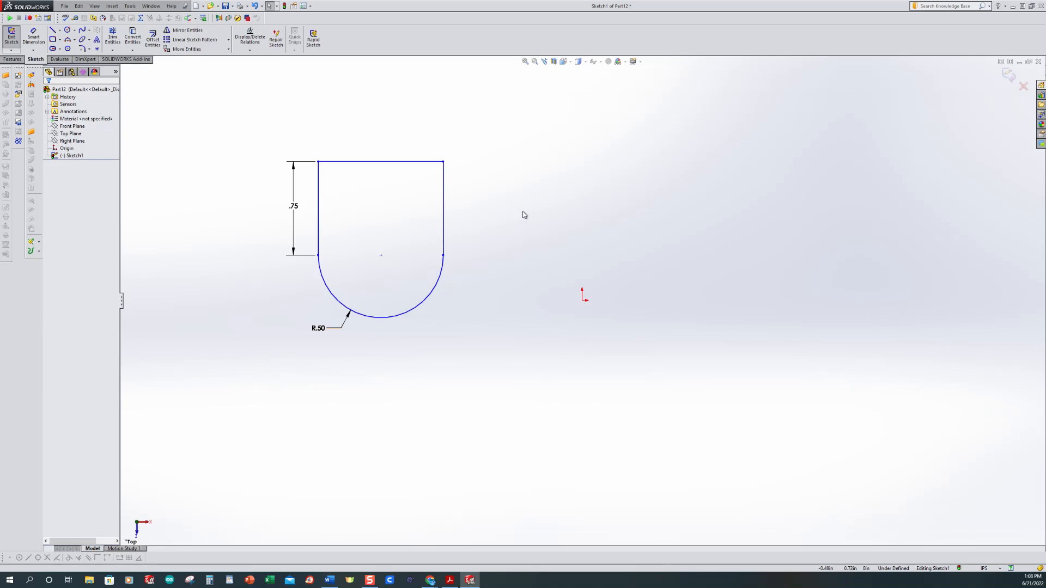
Add a Midpoint relation between the profile's horizontal line and the origin.
left_click(391, 162)
left_click(582, 299, "ctrl")
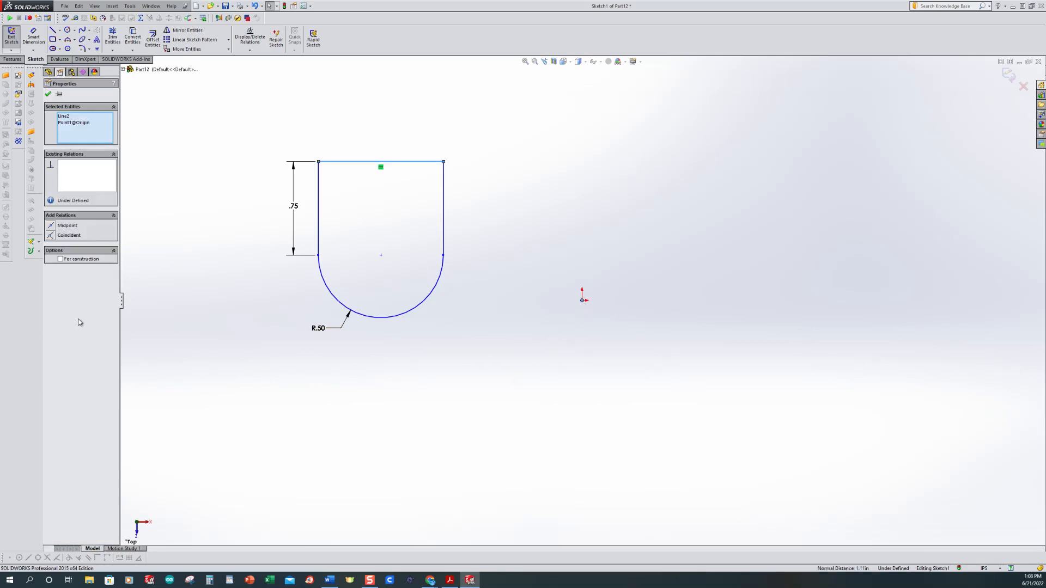
left_click(52, 227)
left_click(427, 167)
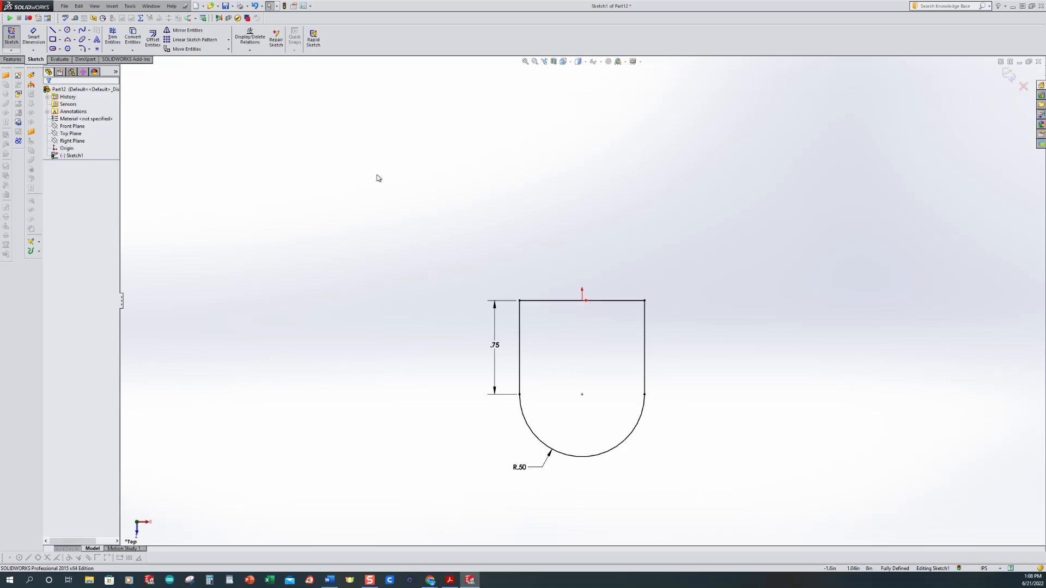
Exit the sketch and extrude the rounded profile upward 0.25 in, Blind, as the base plate.
scroll(354, 189, "up", 1)
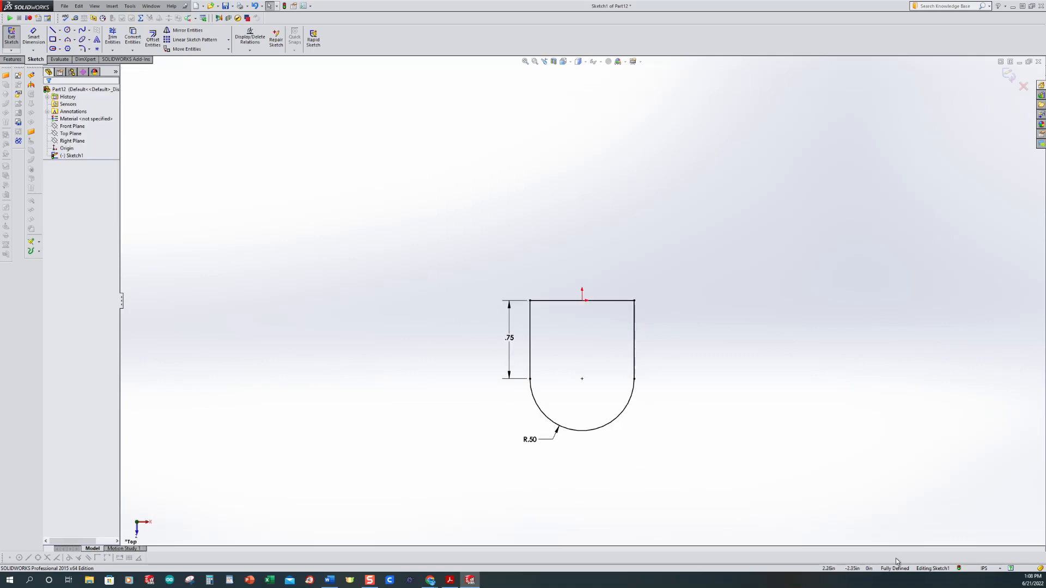
left_click(12, 39)
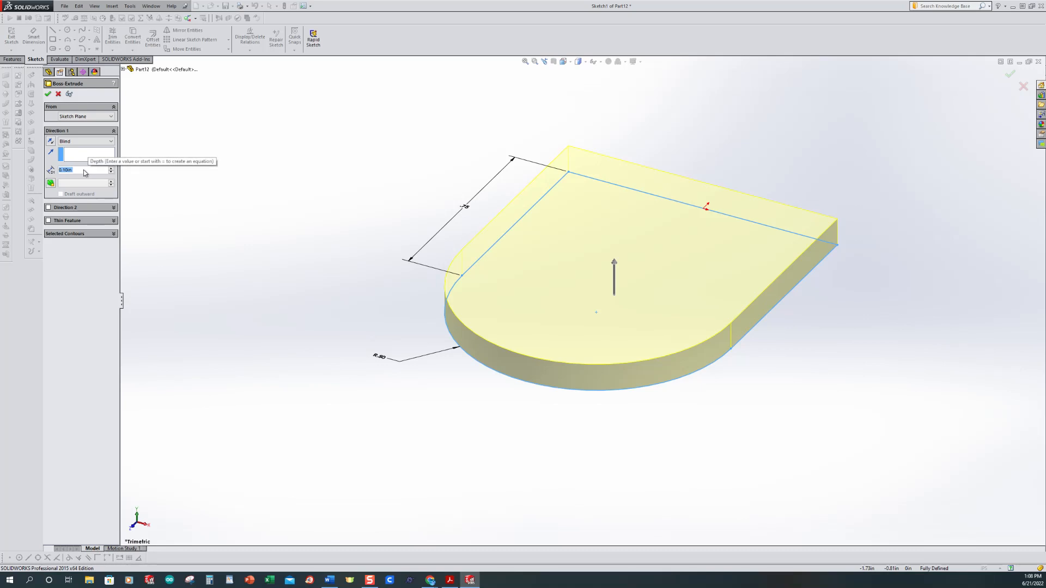
type("0.25")
key("Return")
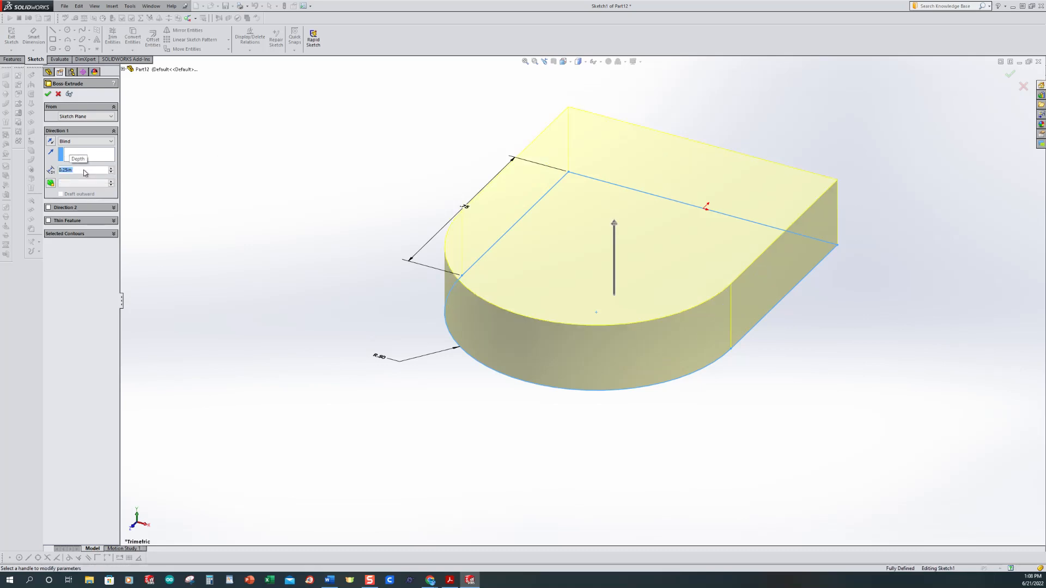
key("Return")
left_click(240, 165)
scroll(244, 173, "up", 3)
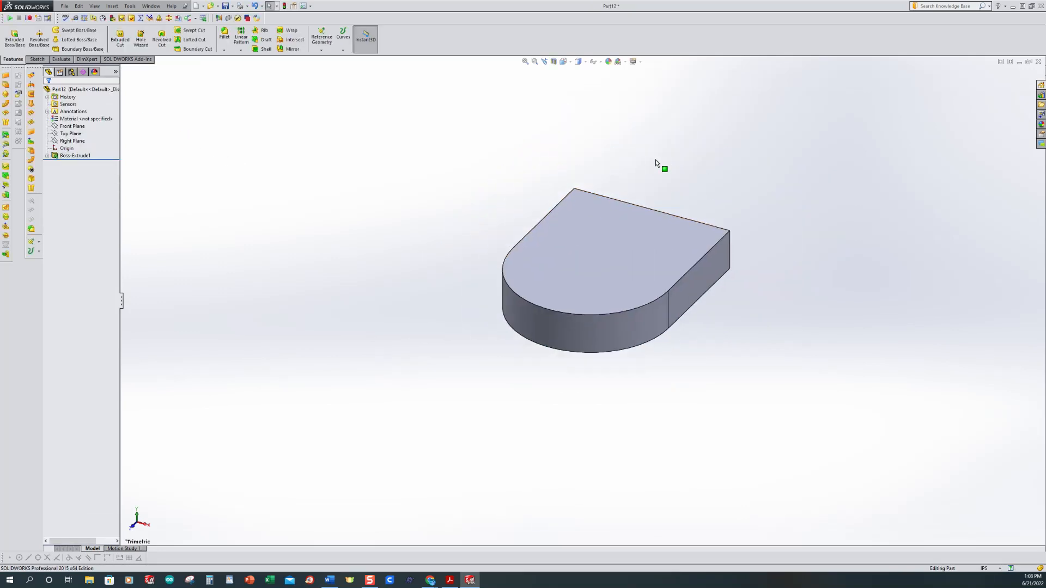
Start an extruded boss on the plate's top face and sketch a full-width corner rectangle along its straight edge, about 1 by 0.18 in.
scroll(655, 163, "down", 3)
left_click(63, 114)
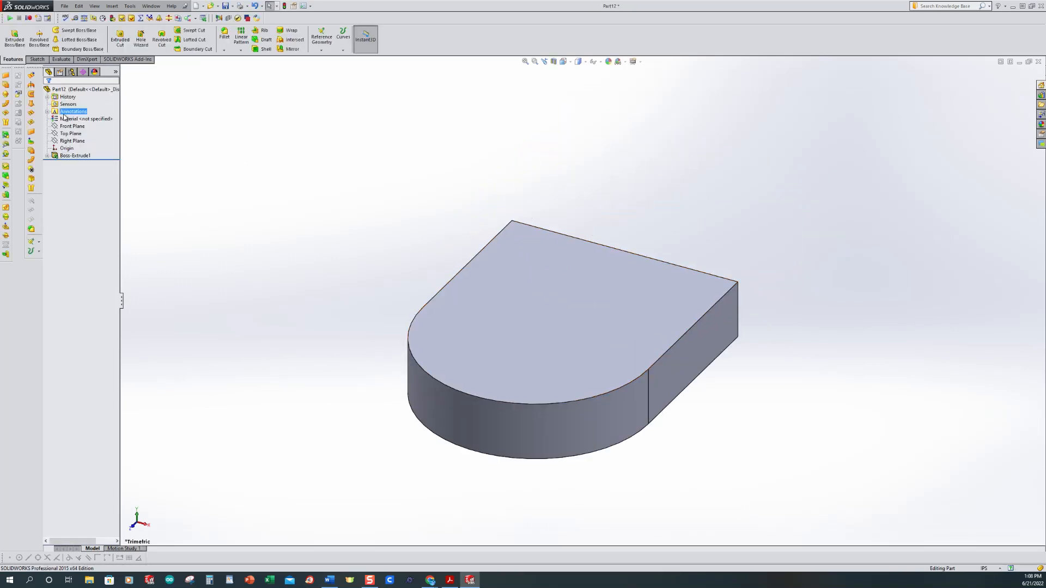
left_click(14, 41)
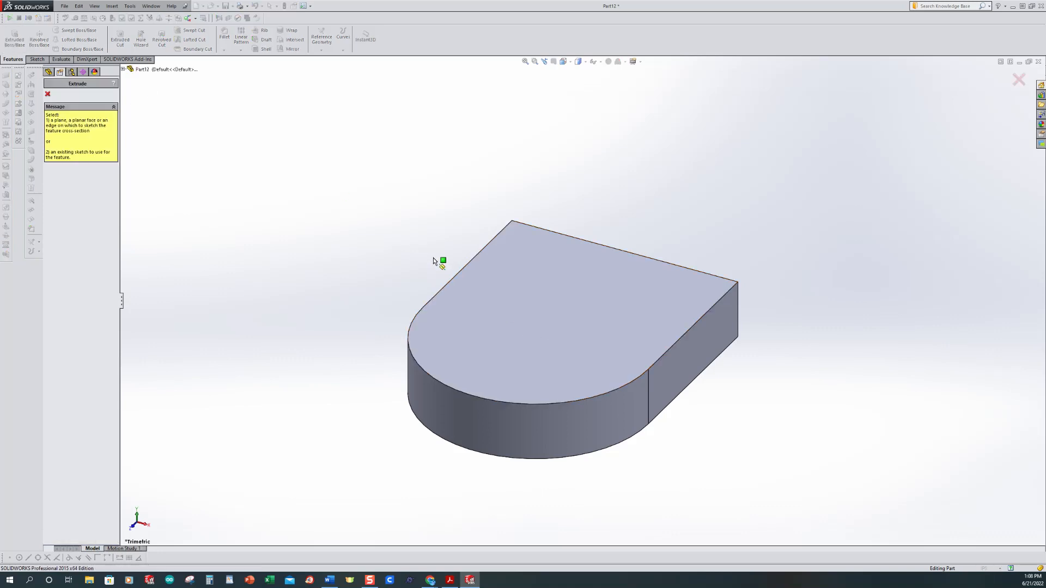
left_click(533, 264)
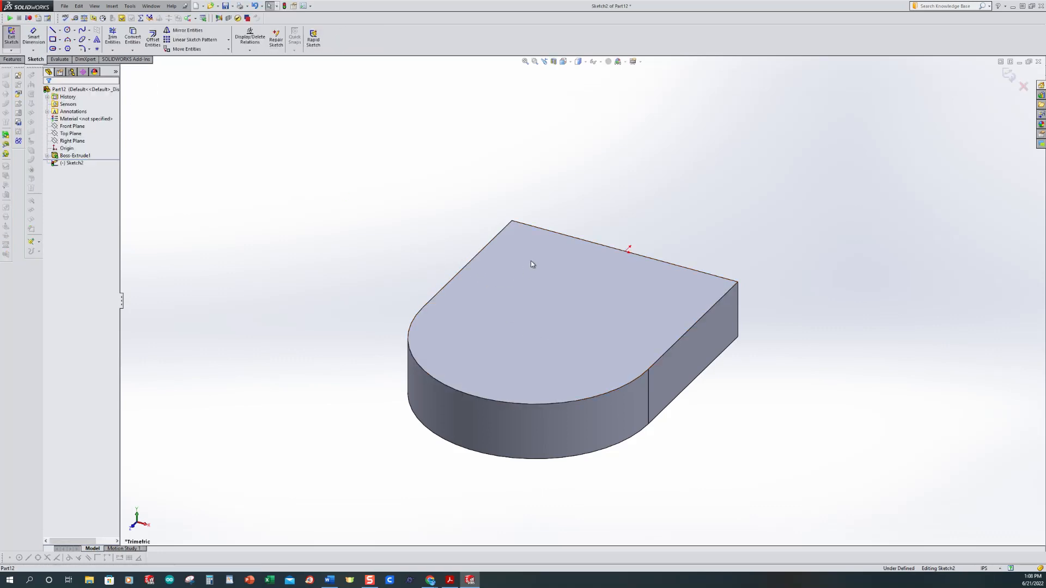
key("ctrl+8")
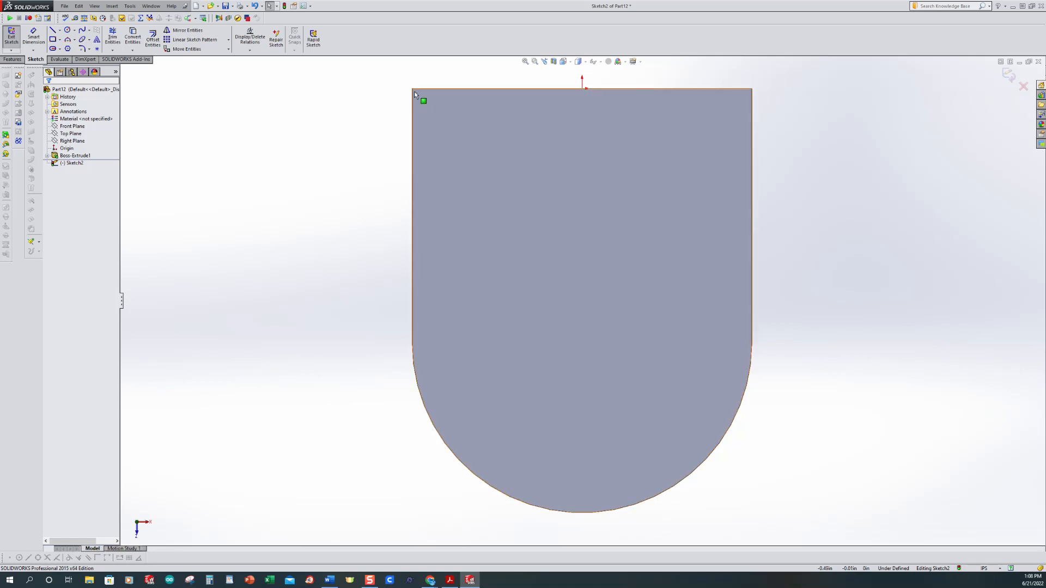
left_click(53, 39)
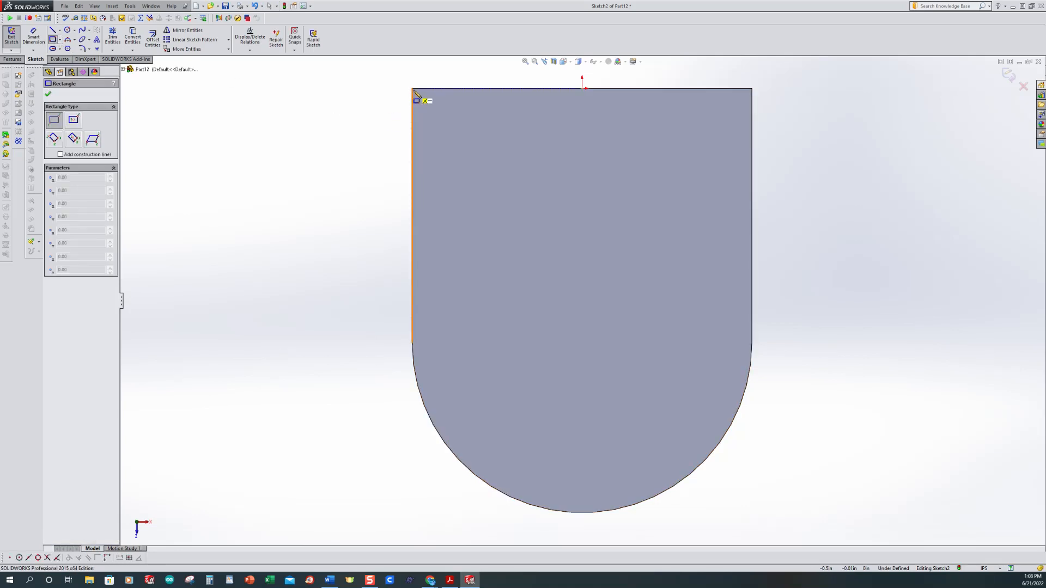
left_click(412, 89)
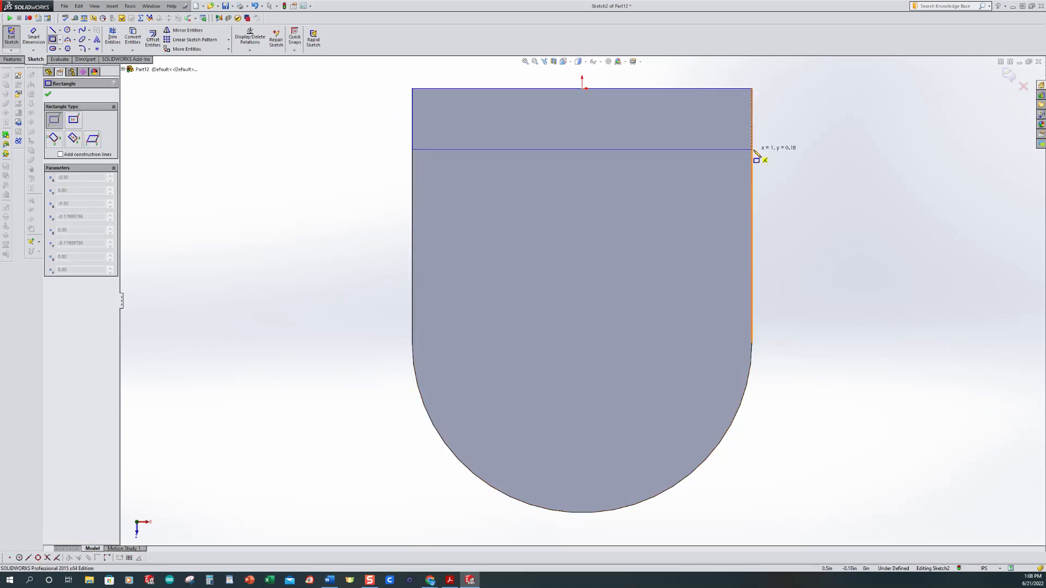
left_click(753, 151)
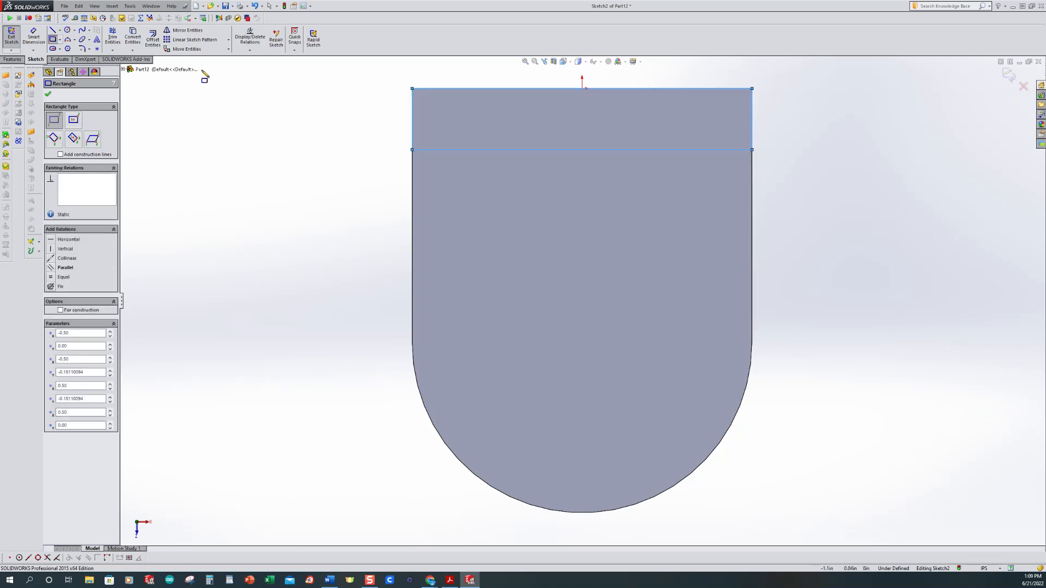
Dimension the rectangle's short side to 0.25 in.
left_click(41, 42)
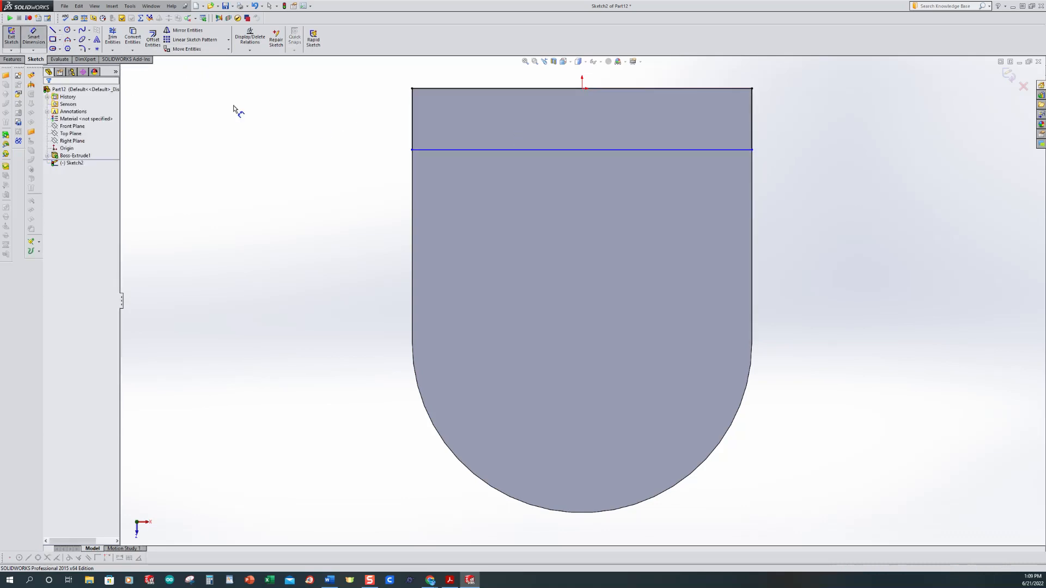
left_click(413, 124)
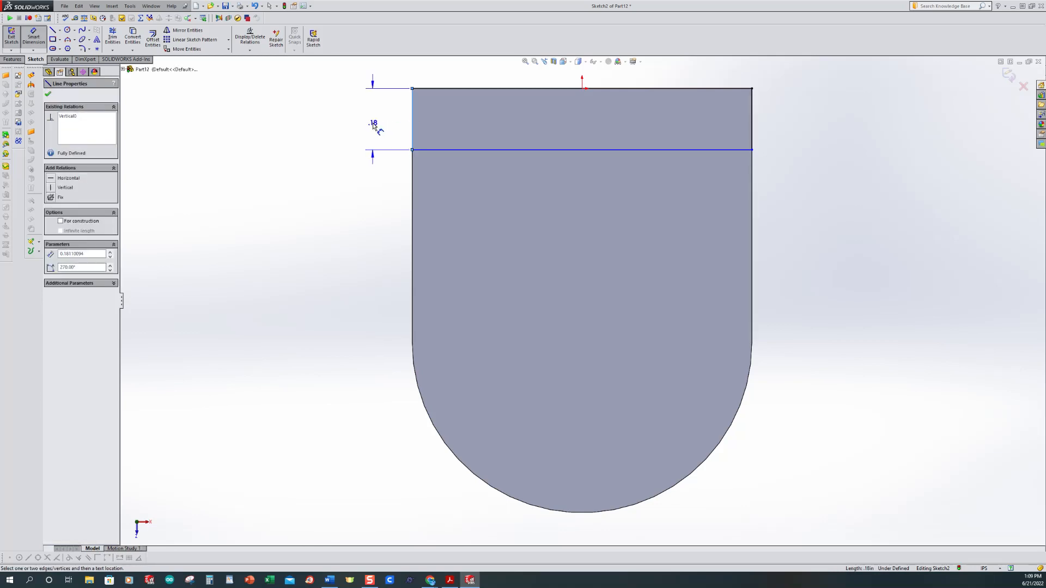
left_click(372, 123)
type(".25")
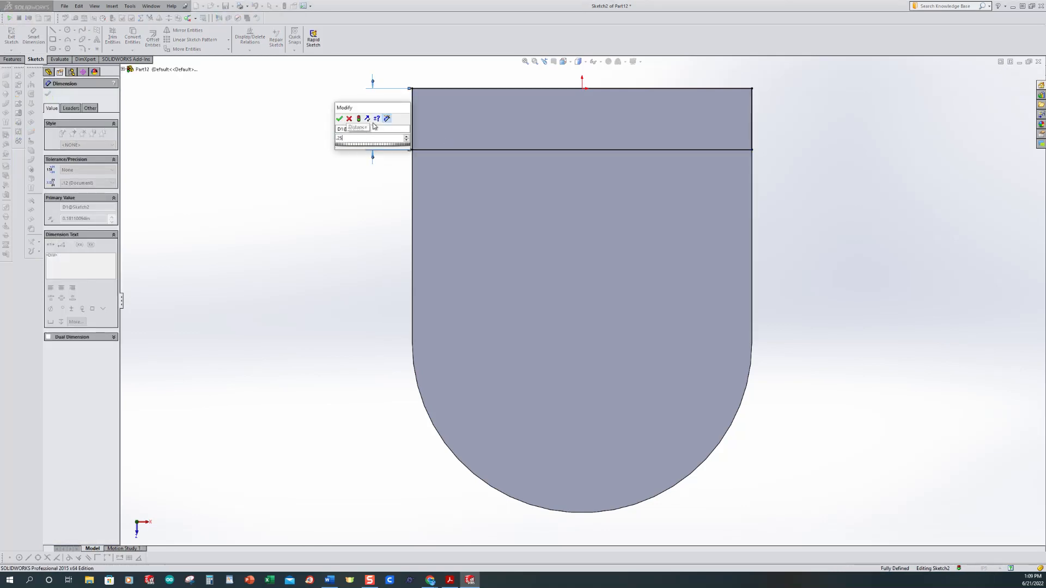
key("Return")
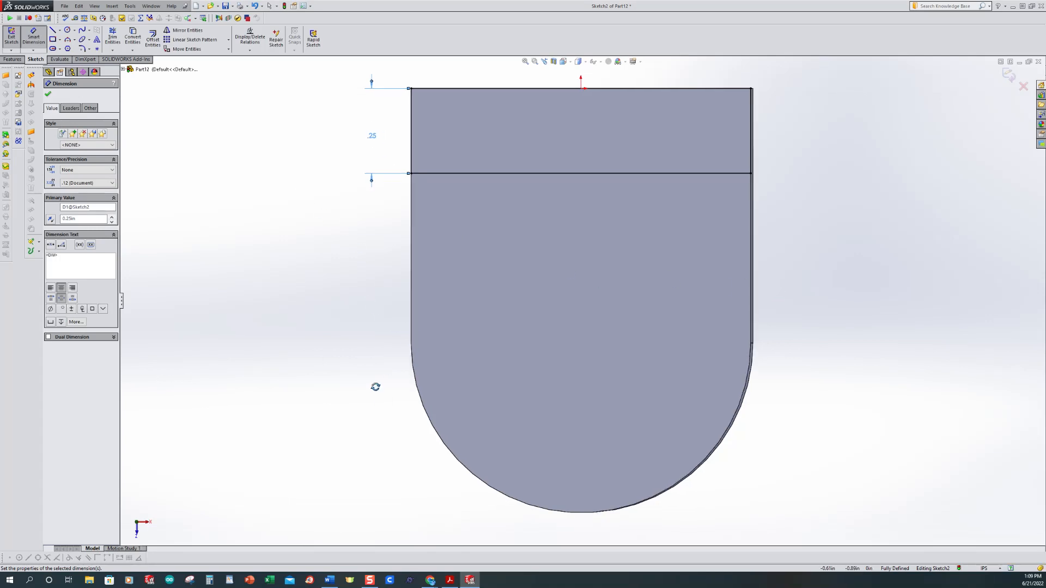
Exit the sketch and extrude the rectangle upward 0.75 in, Blind, as the bracket's upright wall.
mouse_move(376, 385)
middle_mouse_down()
mouse_move(394, 221)
mouse_move(380, 220)
middle_mouse_up()
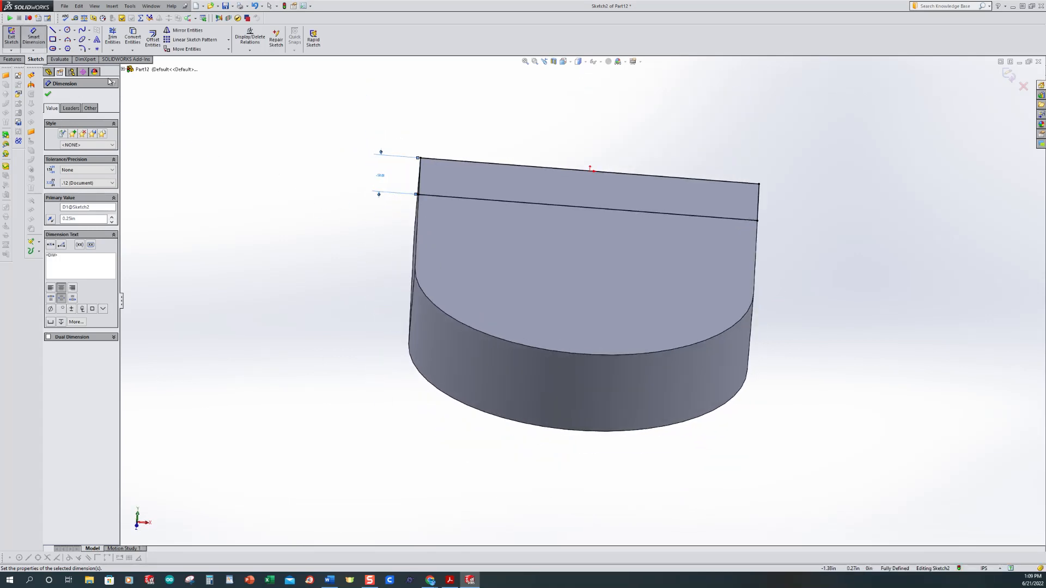
left_click(13, 37)
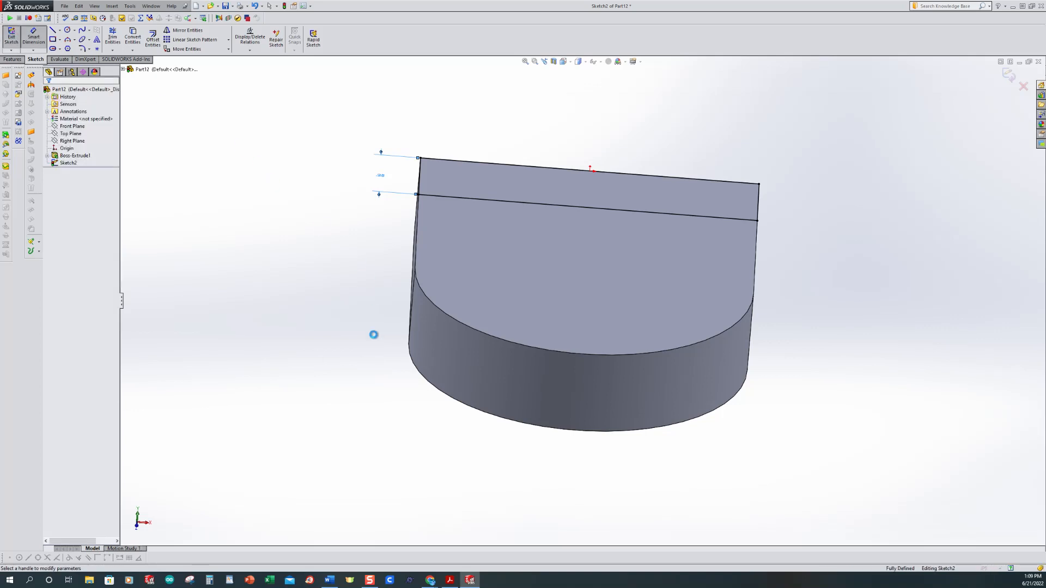
scroll(368, 355, "up", 2)
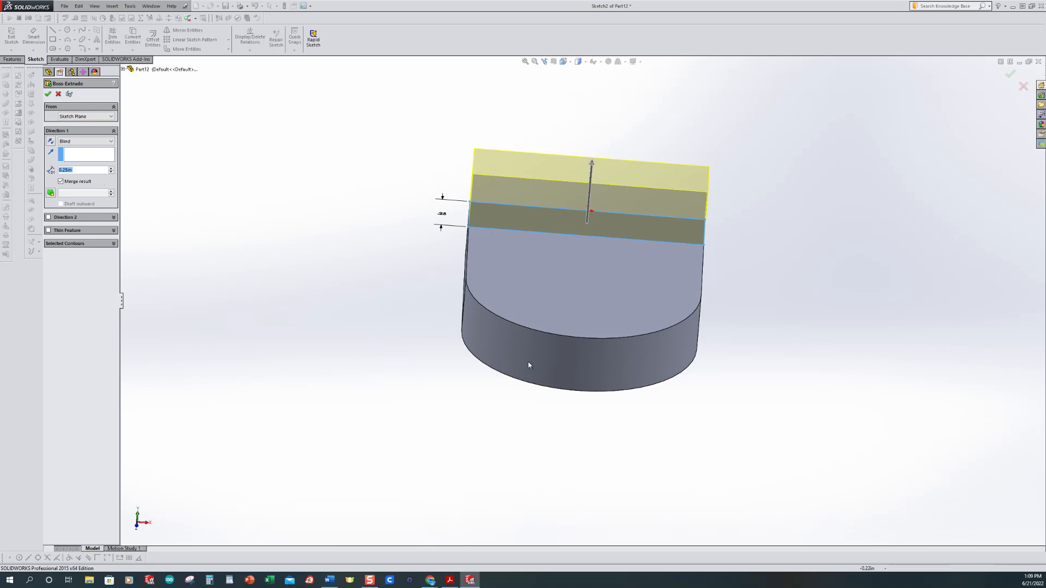
double_click(73, 171)
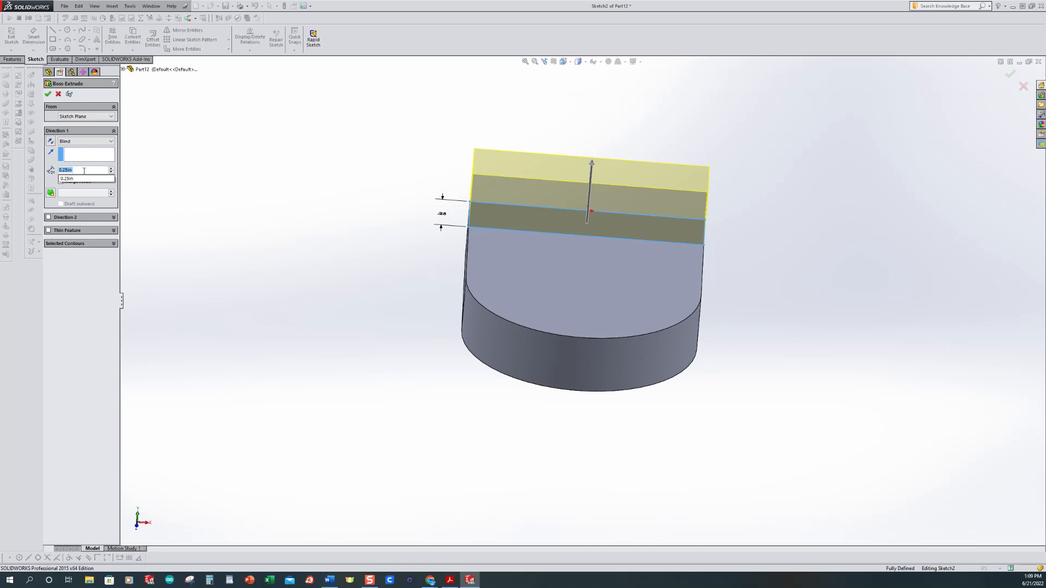
type("0.75")
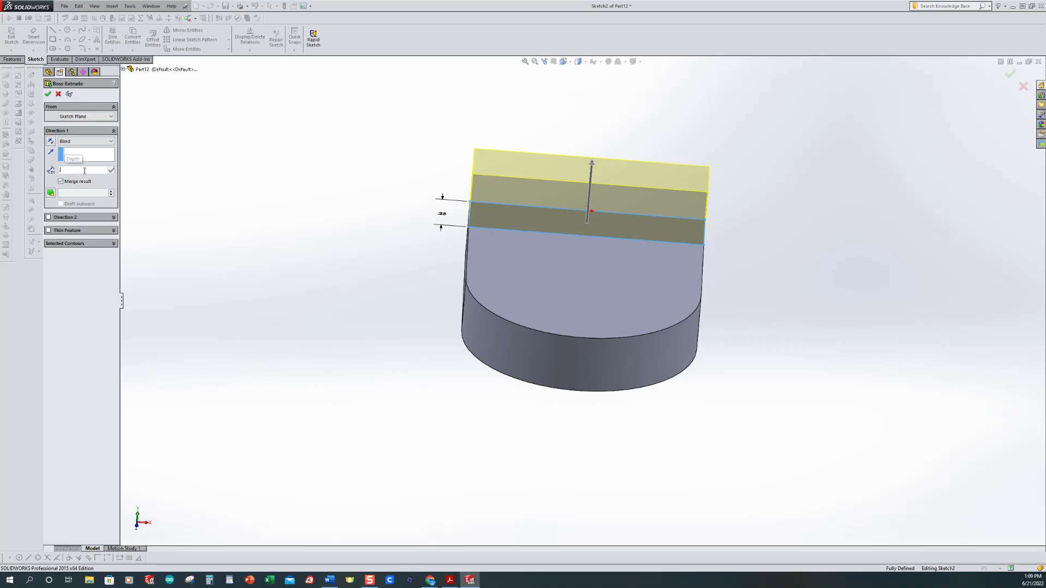
key("Return")
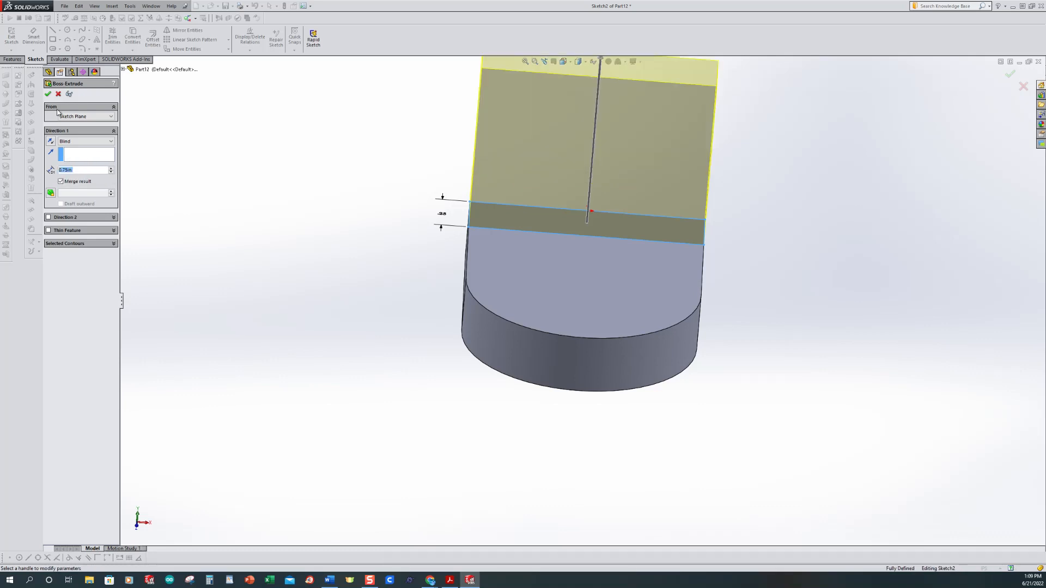
key("Return")
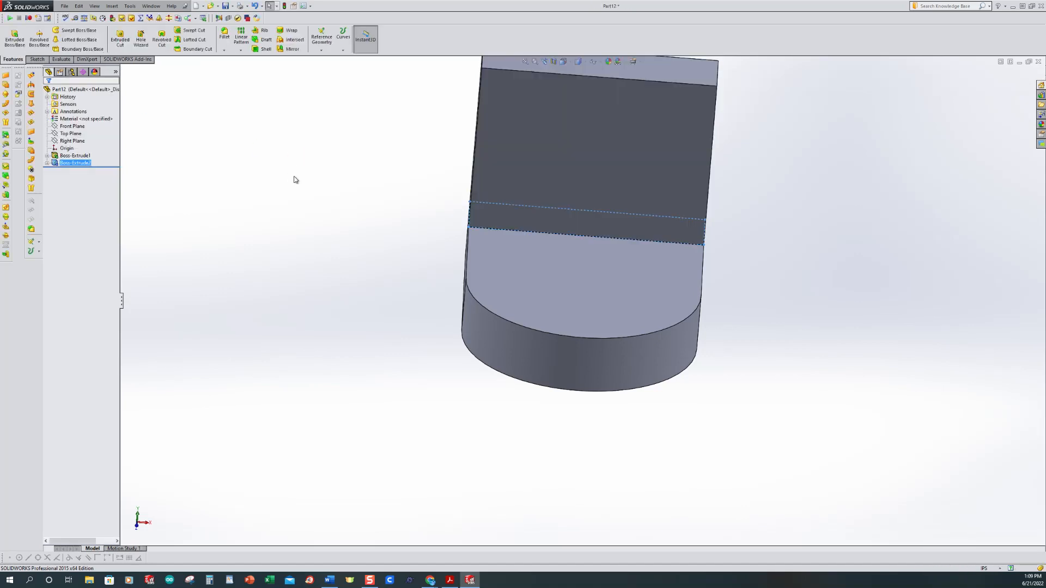
Check the wall's notch and slanted corner in the PDF drawing, and start an extruded cut sketch on the wall's inner face in SOLIDWORKS.
middle_click_drag(294, 177, 461, 261)
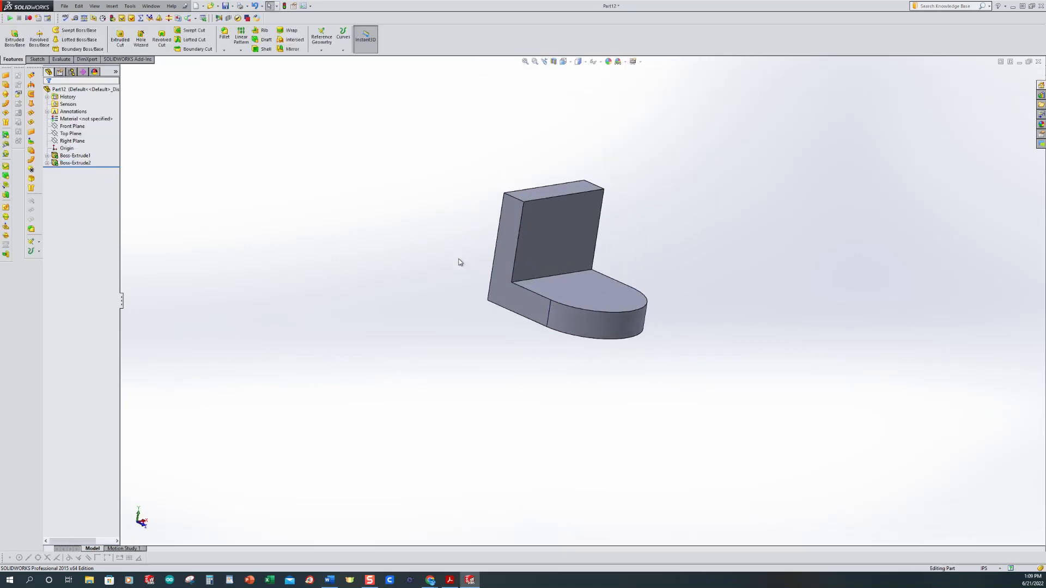
left_click(450, 580)
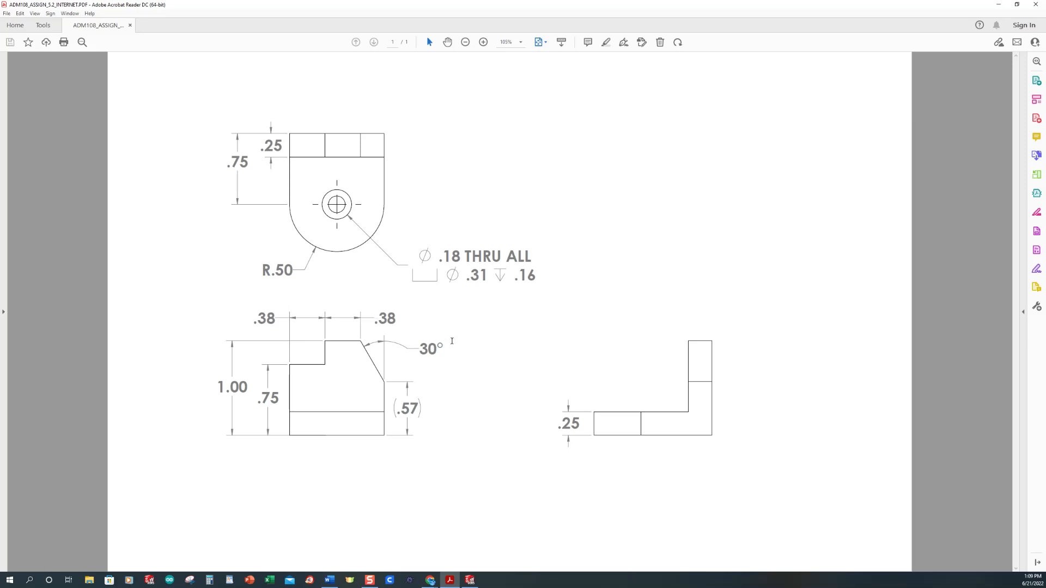
left_click(469, 580)
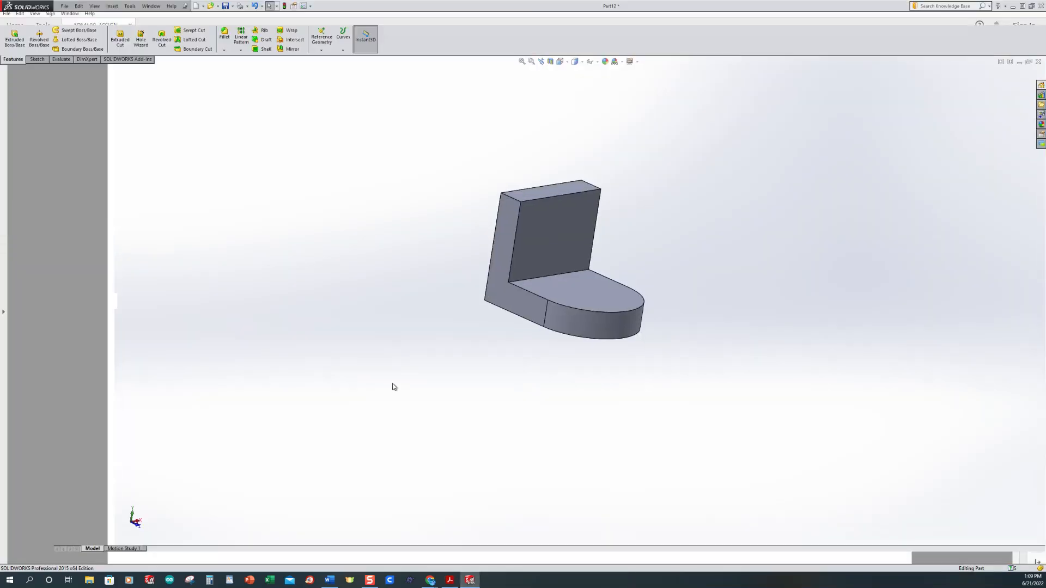
left_click(120, 38)
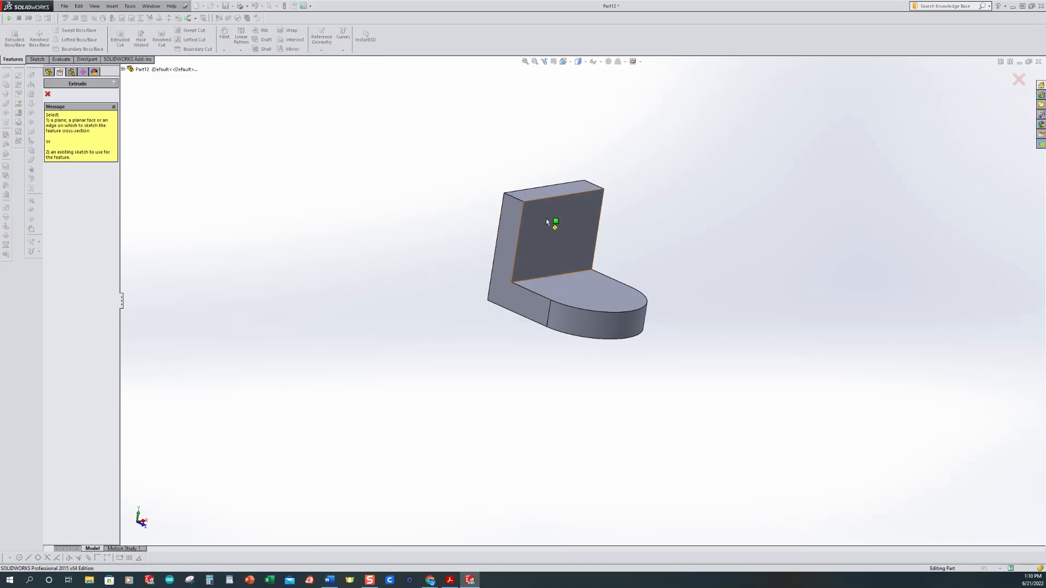
left_click(560, 220)
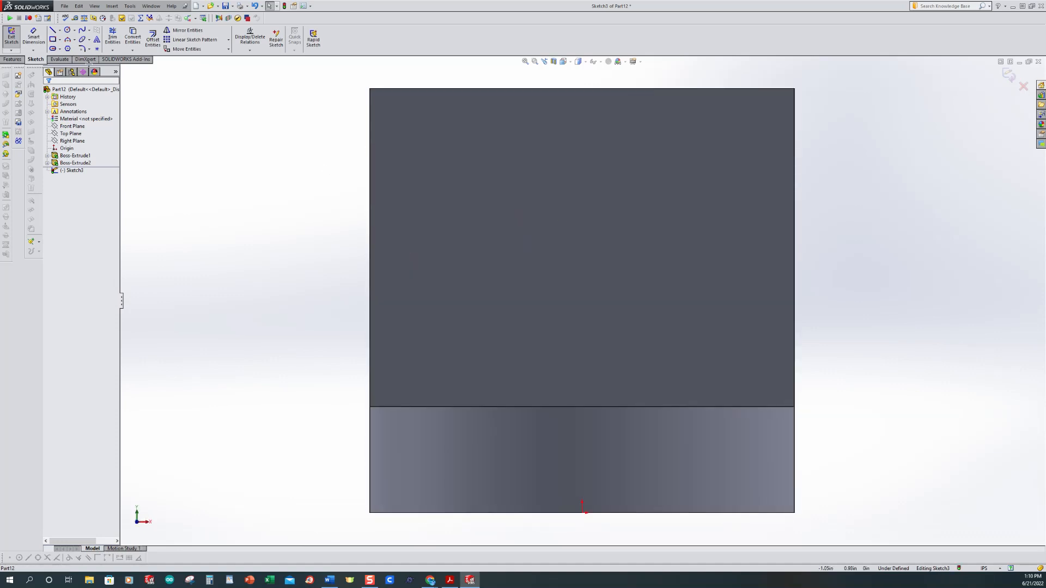
Sketch a line chain from the wall's right edge: a slanted corner line, a line along the top edge, and a left notch about 0.39 by 0.23 in.
left_click(55, 32)
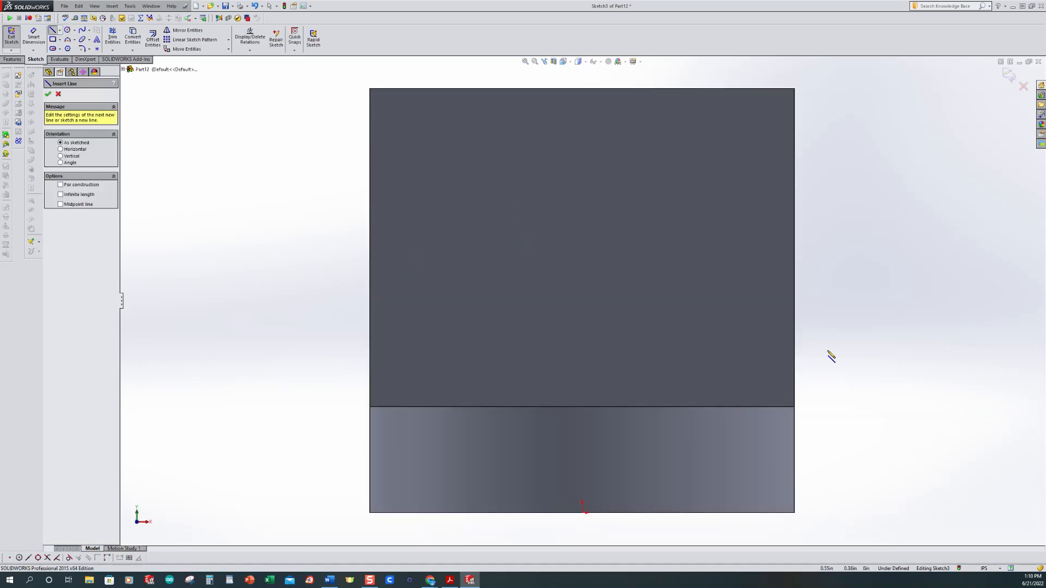
key("z")
scroll(785, 282, "up", 1)
scroll(798, 249, "down", 3)
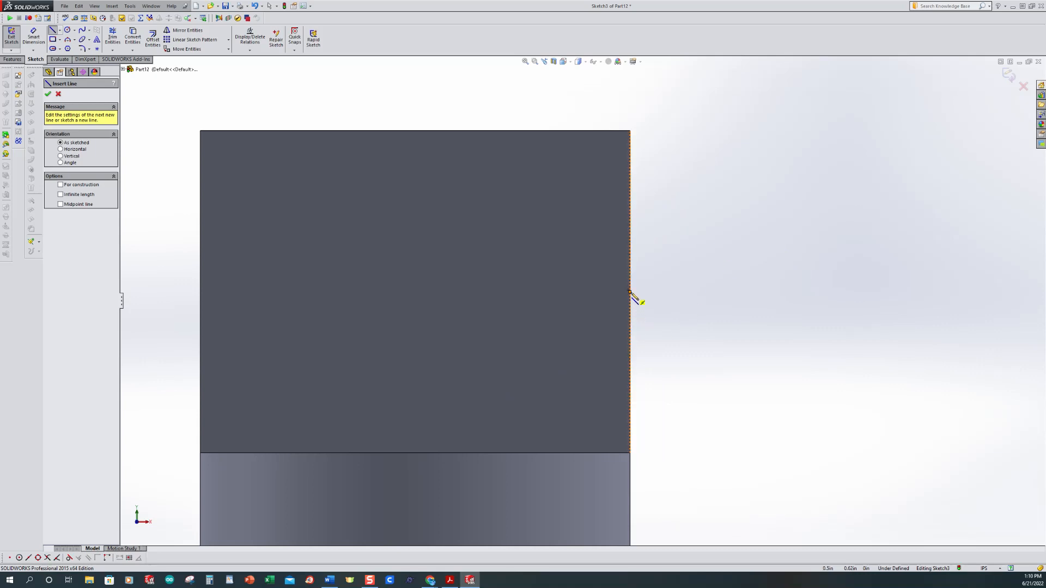
left_click(630, 338)
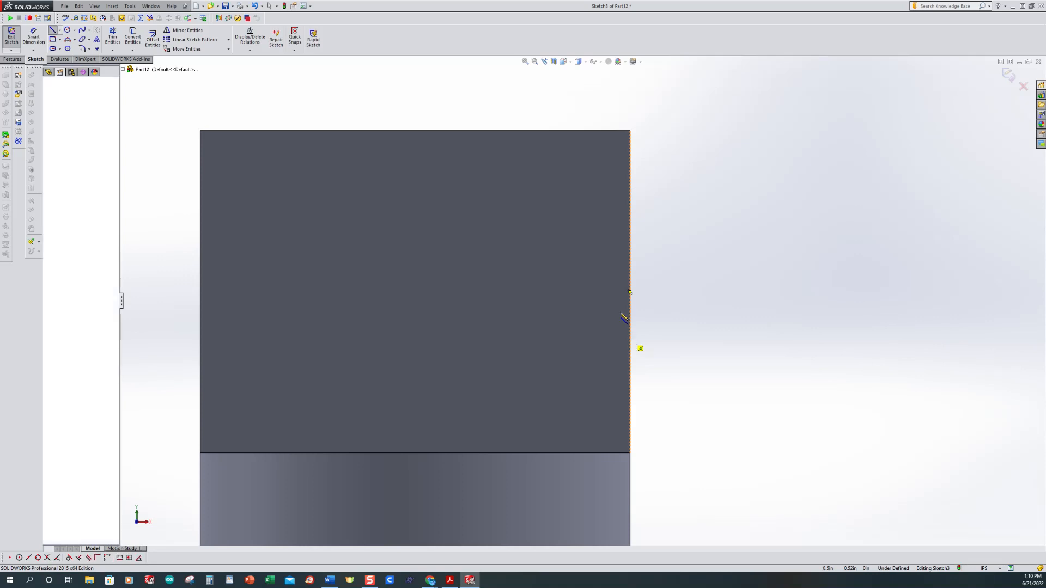
left_click(545, 131)
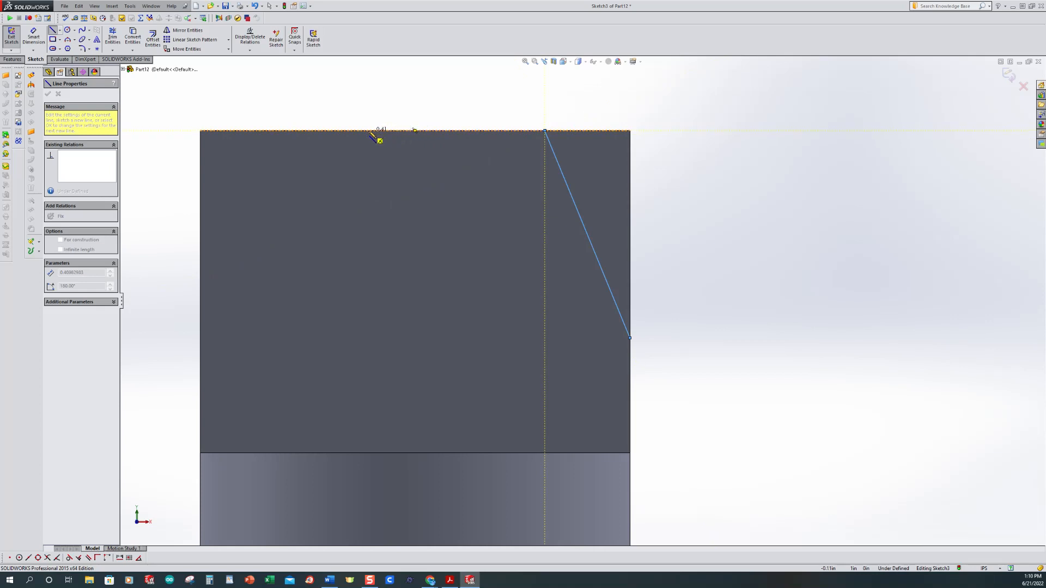
left_click(368, 131)
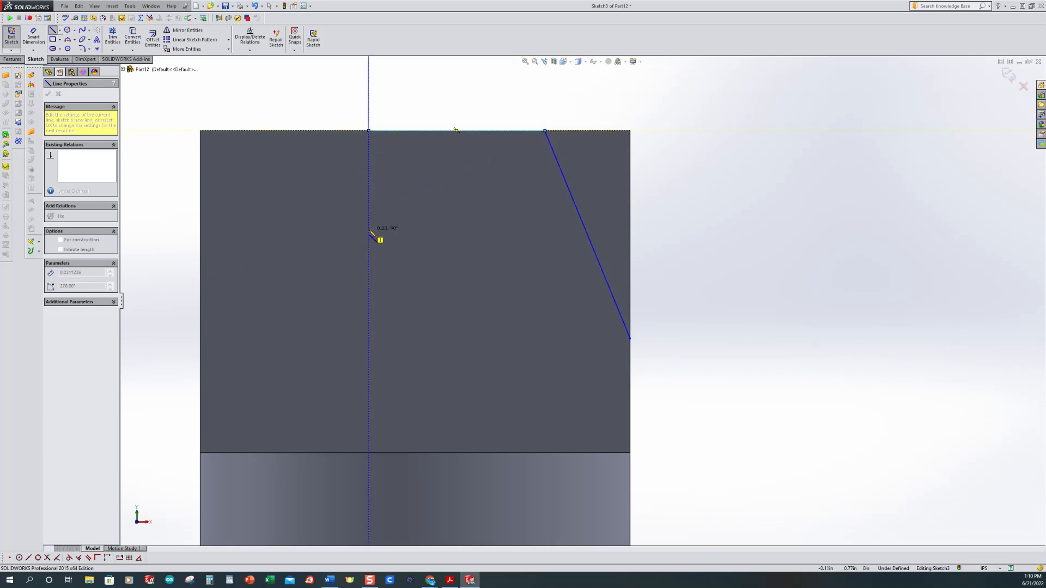
left_click(369, 230)
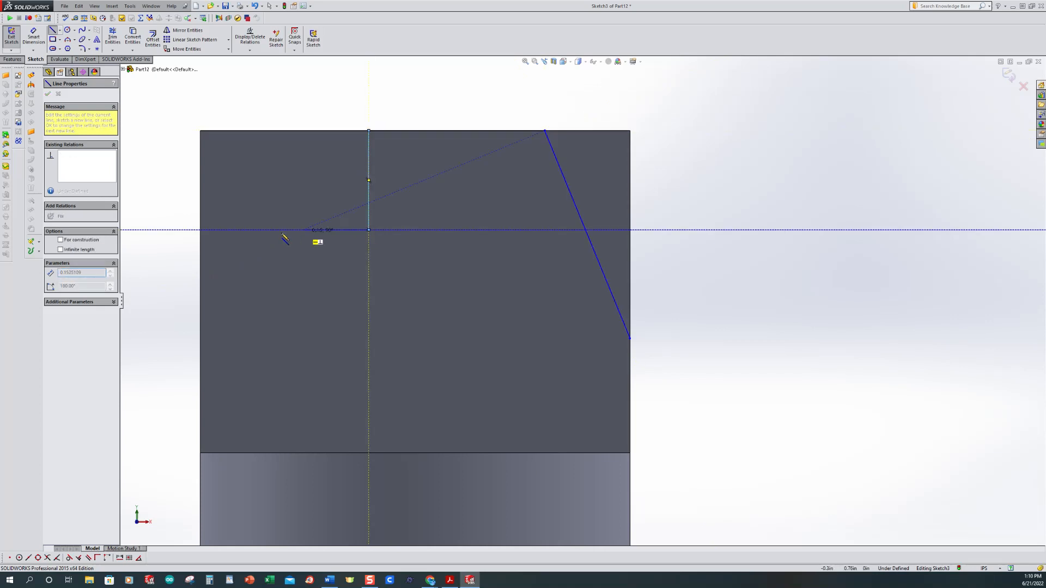
left_click(200, 230)
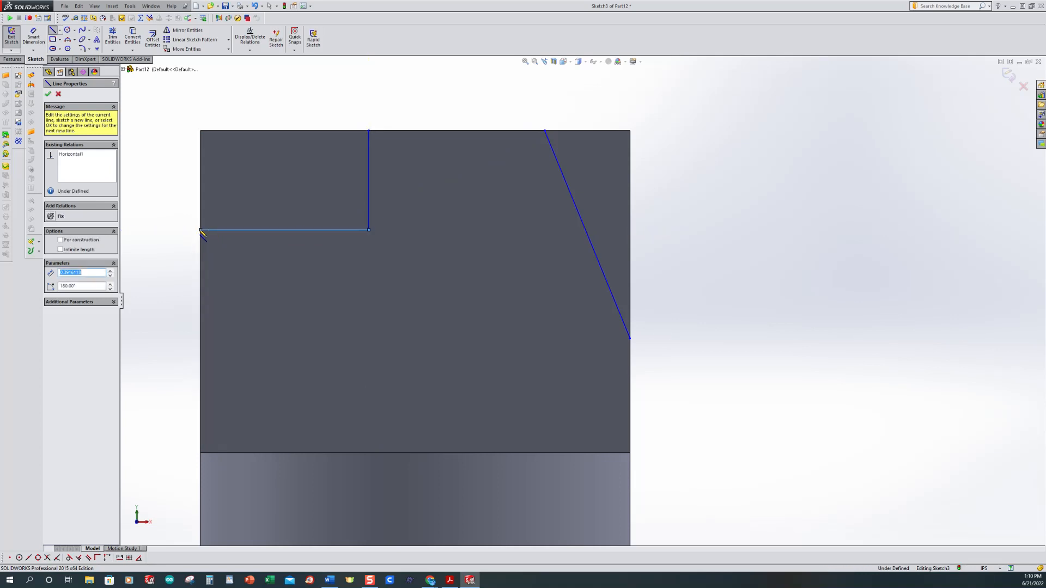
key("Escape")
scroll(247, 244, "up", 2)
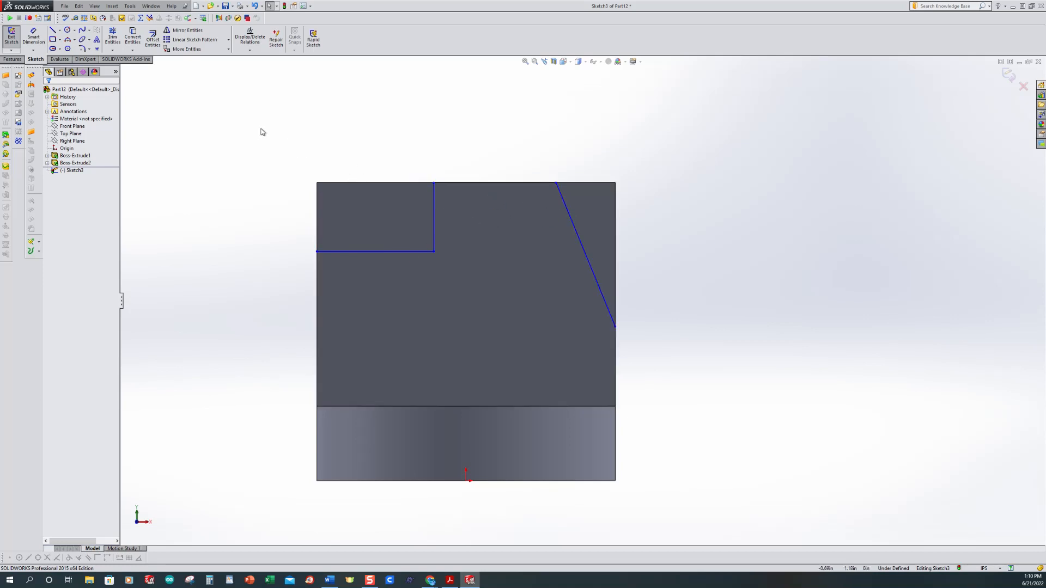
Dimension the height from the base's bottom edge to the notch's horizontal line as 0.75 in.
left_click(33, 36)
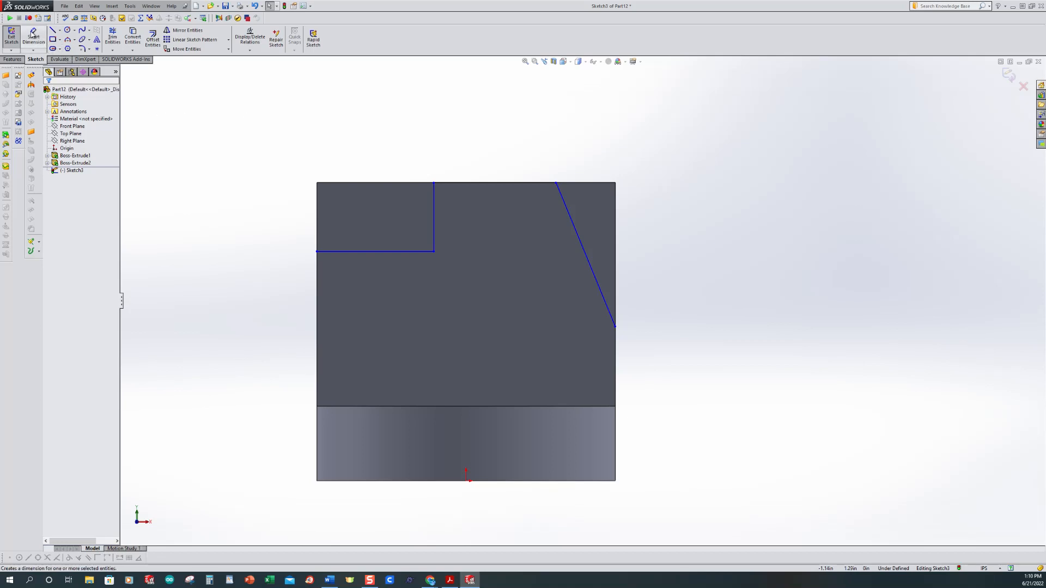
left_click(412, 481)
left_click(387, 252)
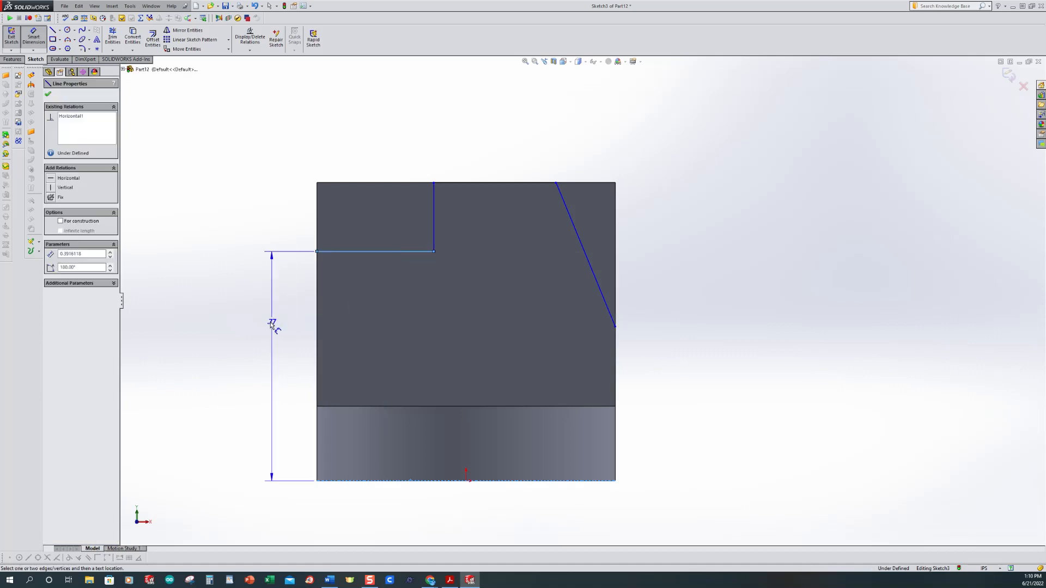
left_click(267, 325)
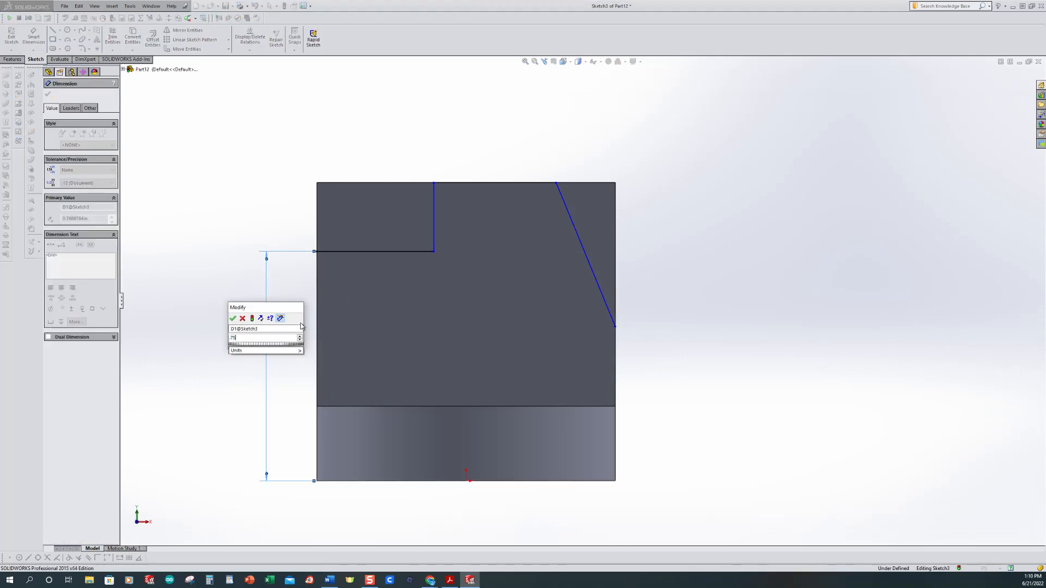
key("Return")
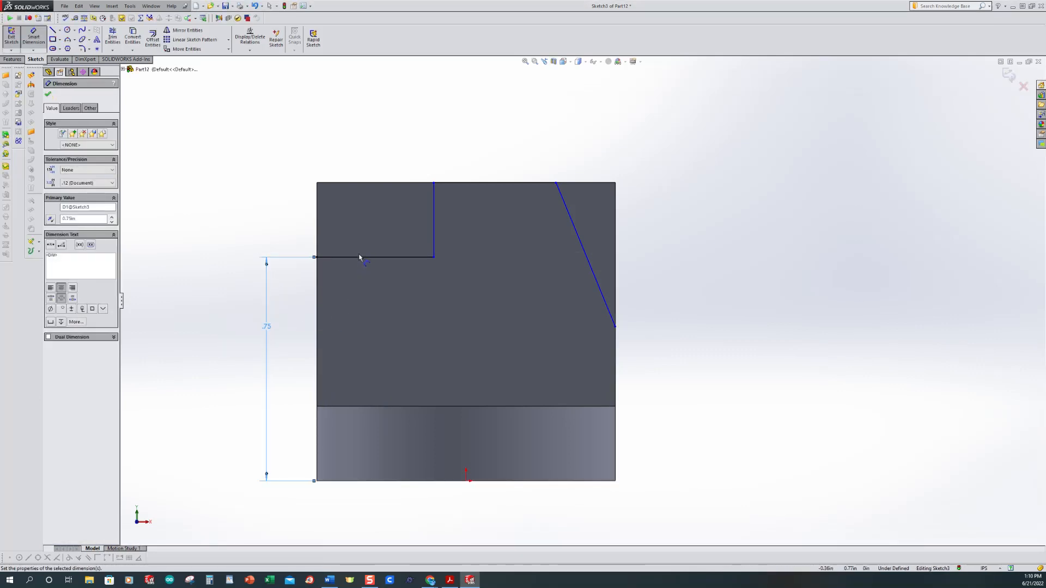
Dimension the notch's horizontal line and the line along the wall's top edge to 0.38 in each.
left_click(362, 257)
left_click(364, 173)
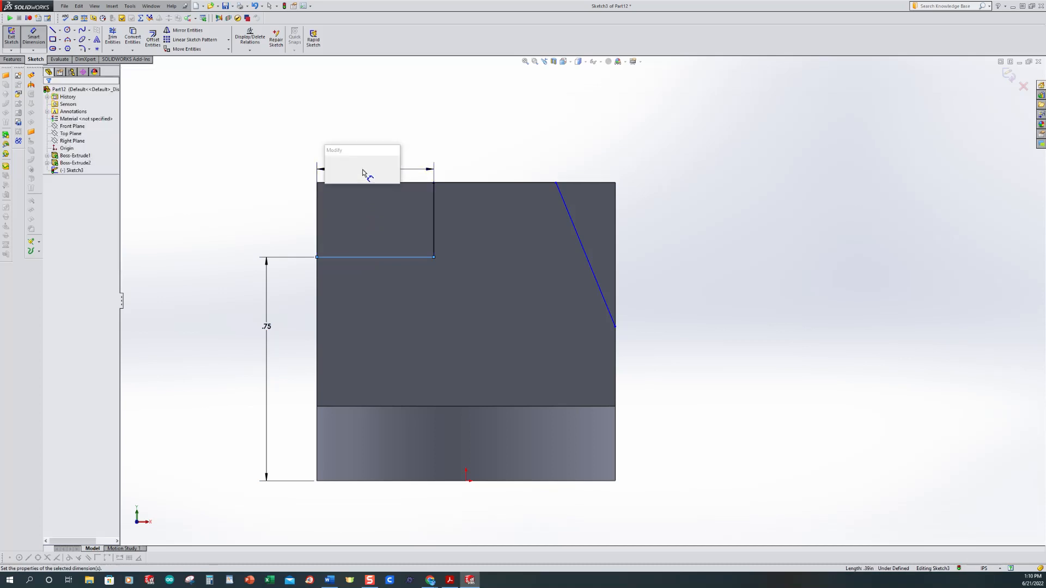
type(".38")
key("Return")
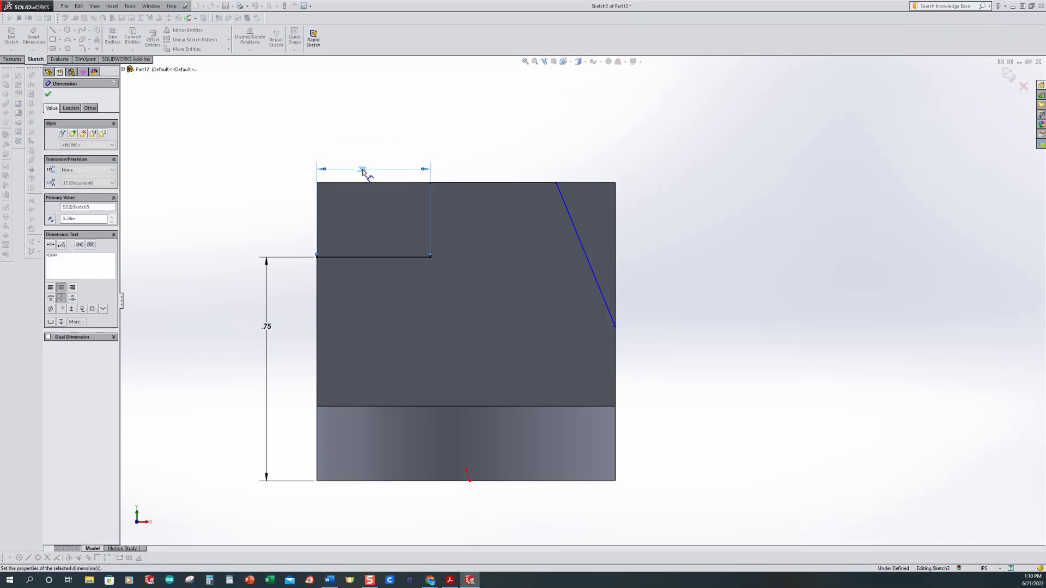
left_click(484, 183)
left_click(480, 158)
type(".38")
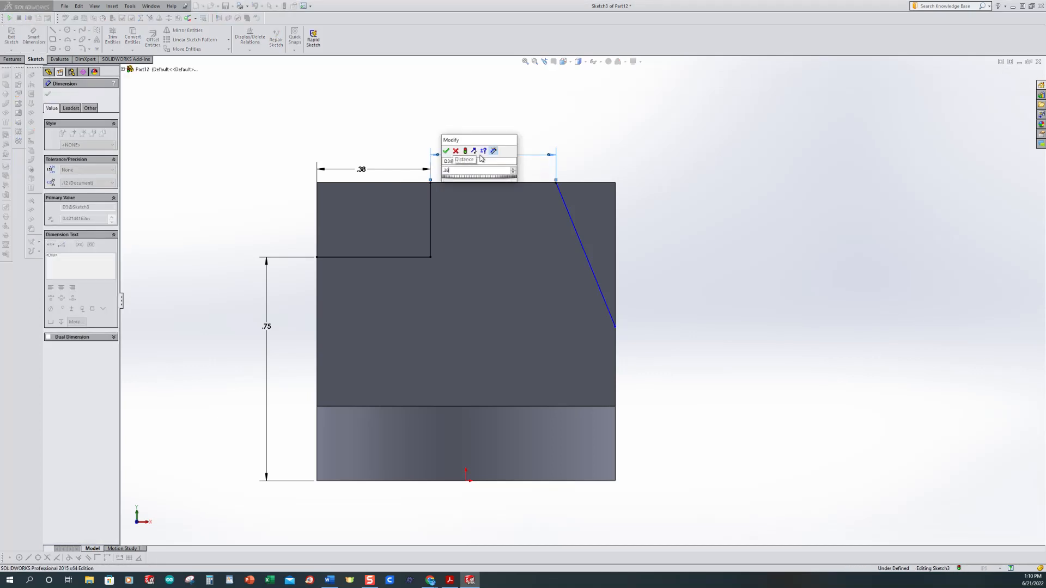
key("Return")
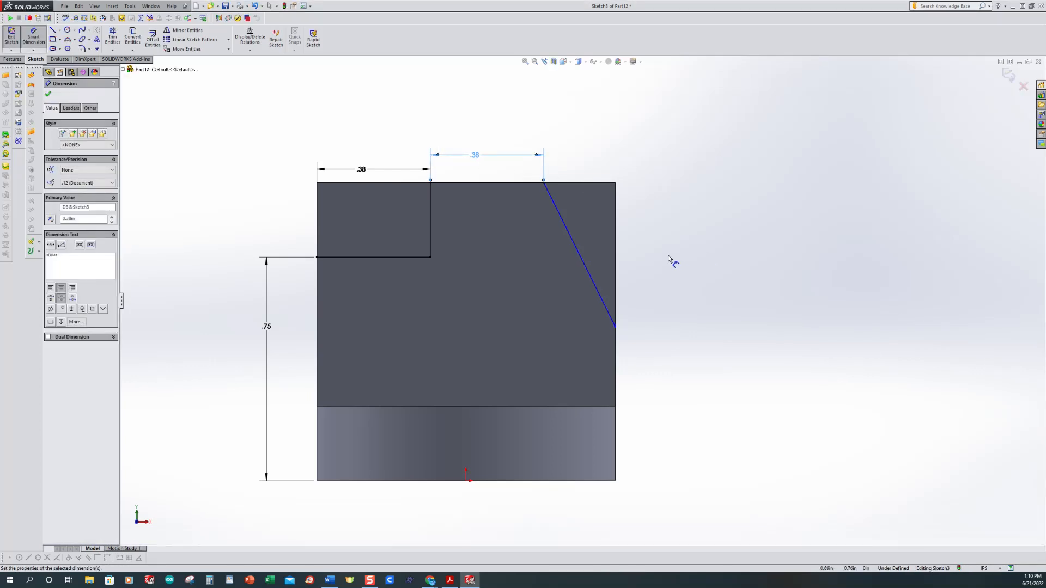
Dimension the angle between the slanted corner line and the wall's right edge as 30 degrees.
scroll(667, 255, "down", 1)
scroll(657, 259, "up", 1)
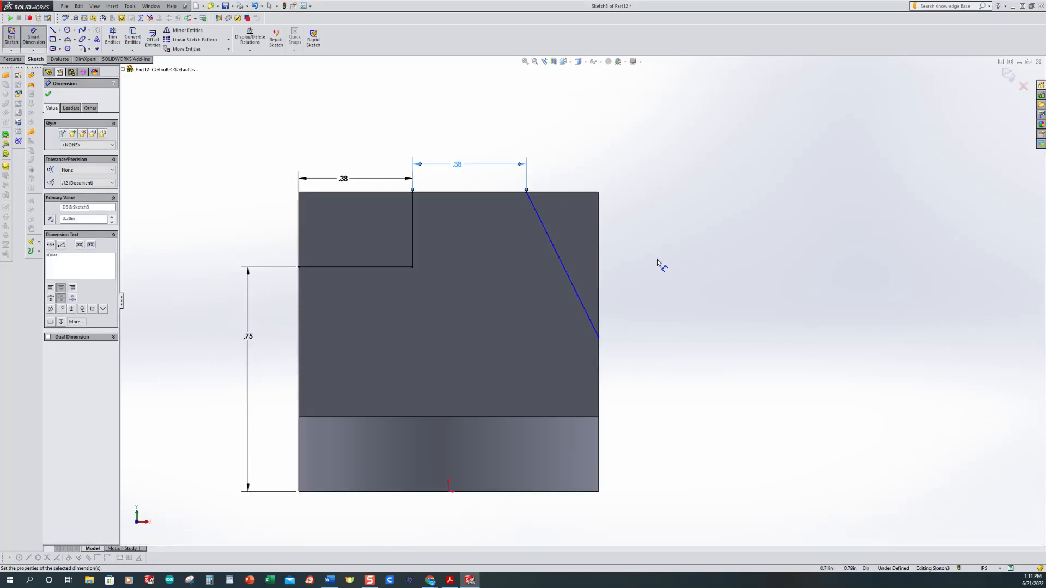
left_click(600, 271)
left_click(575, 290)
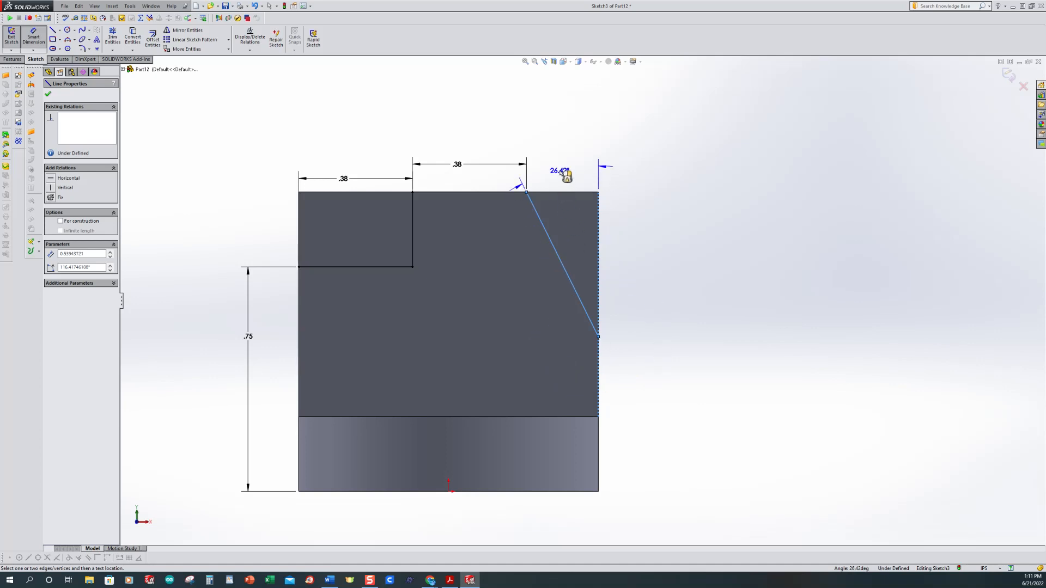
left_click(562, 172)
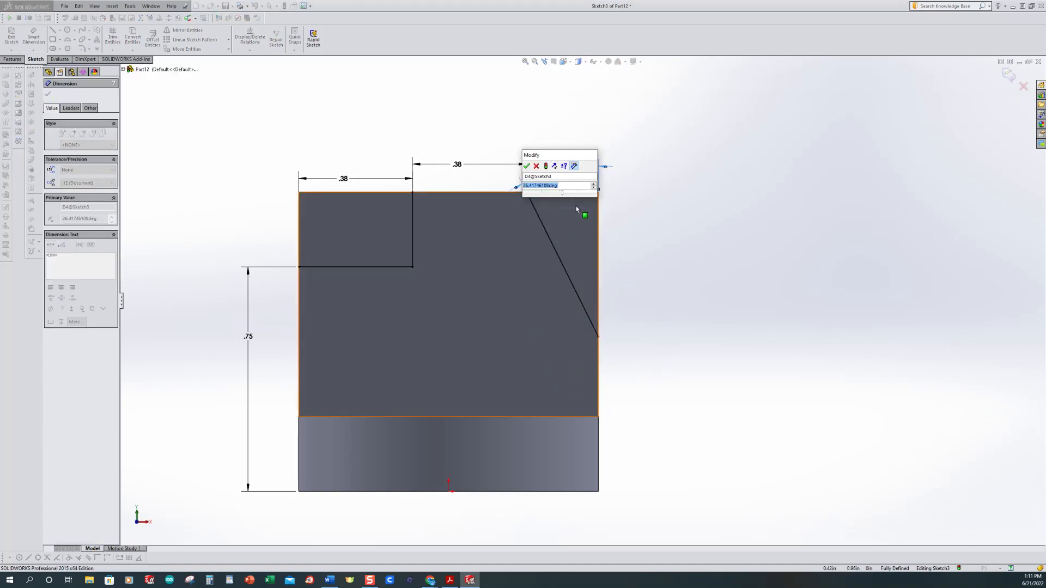
type("30")
key("Return")
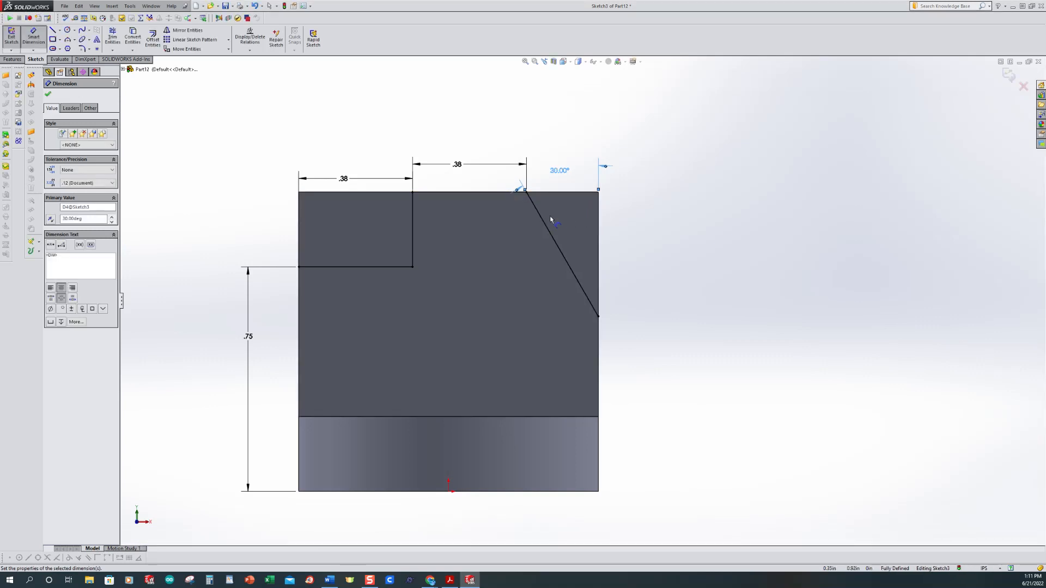
Check the slanted corner's reference height in the PDF drawing, and add it in SOLIDWORKS as a driven dimension from the base's bottom edge to the slanted line's lower end.
scroll(476, 237, "up", 2)
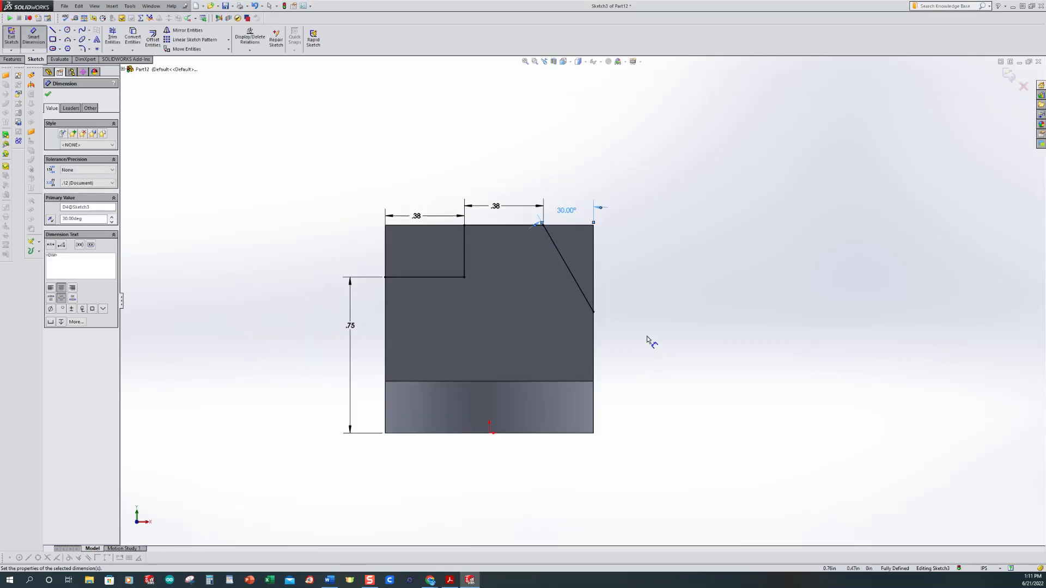
left_click(449, 580)
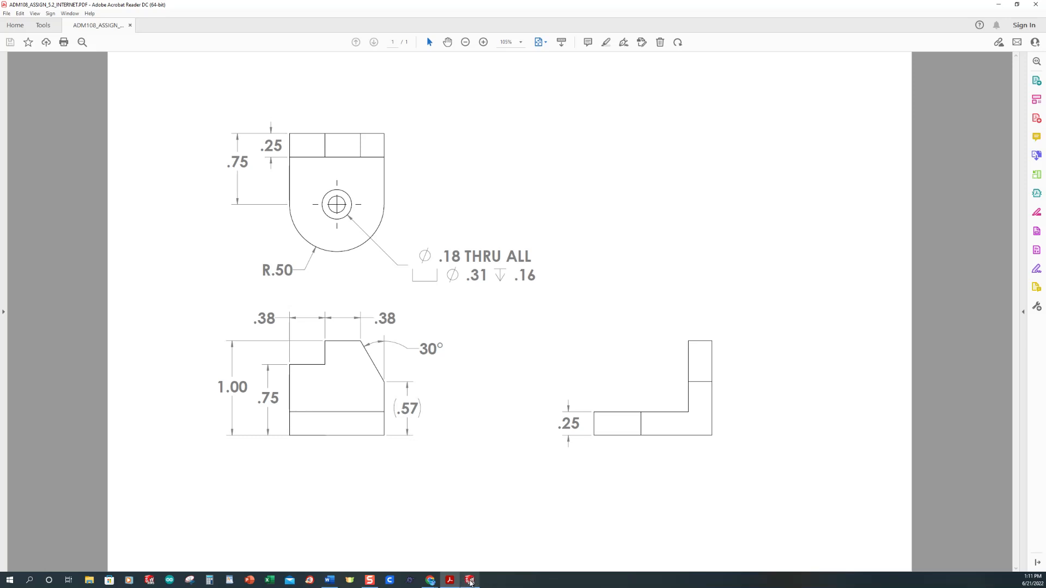
left_click(469, 581)
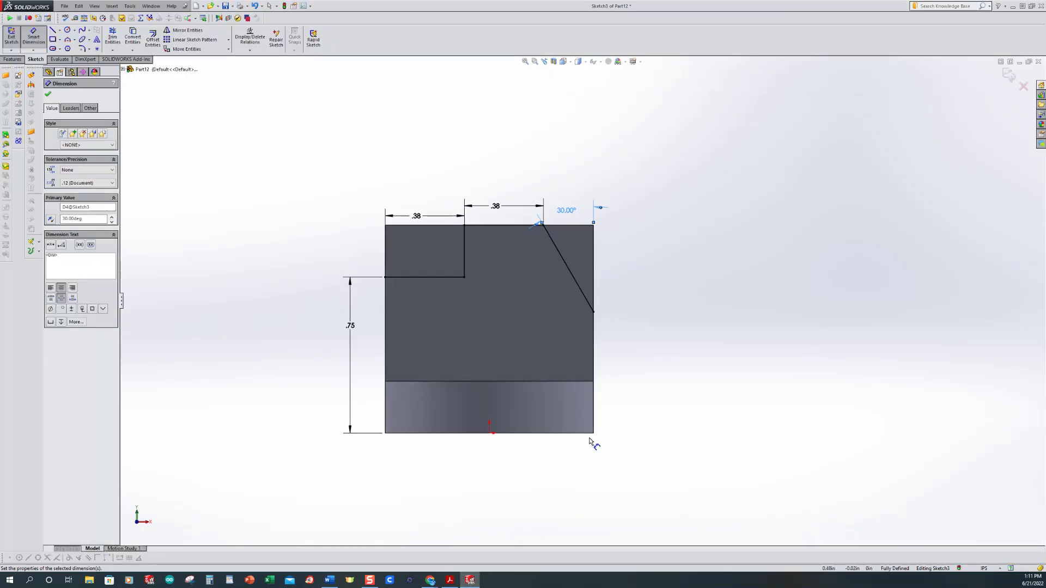
left_click(590, 433)
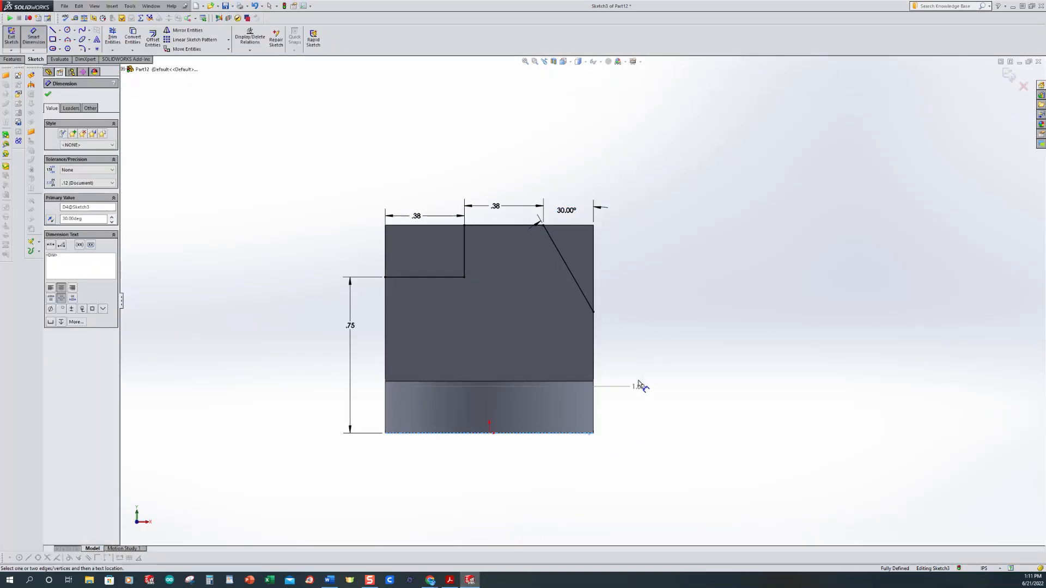
left_click(593, 313)
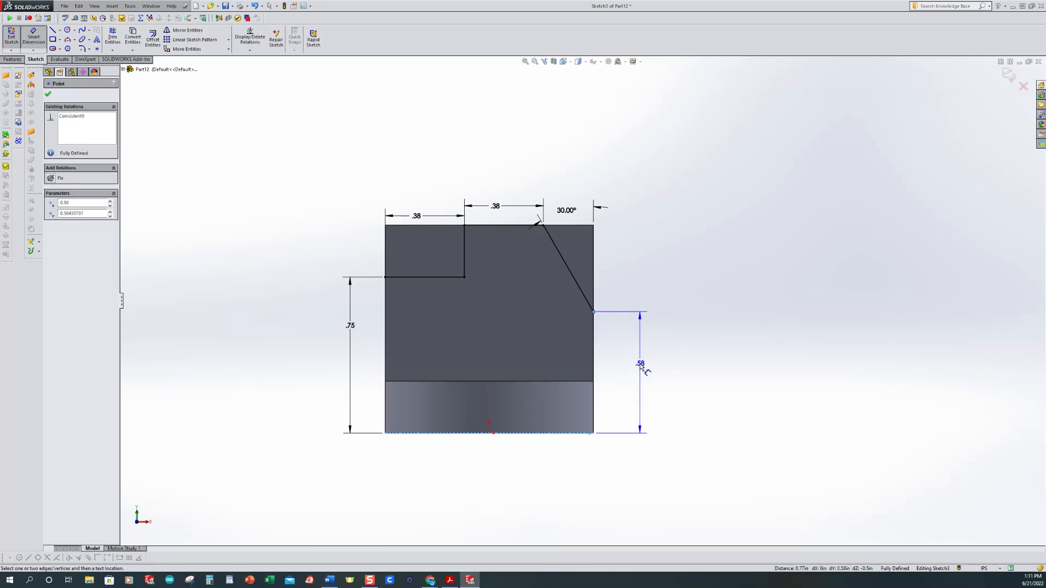
left_click(641, 367)
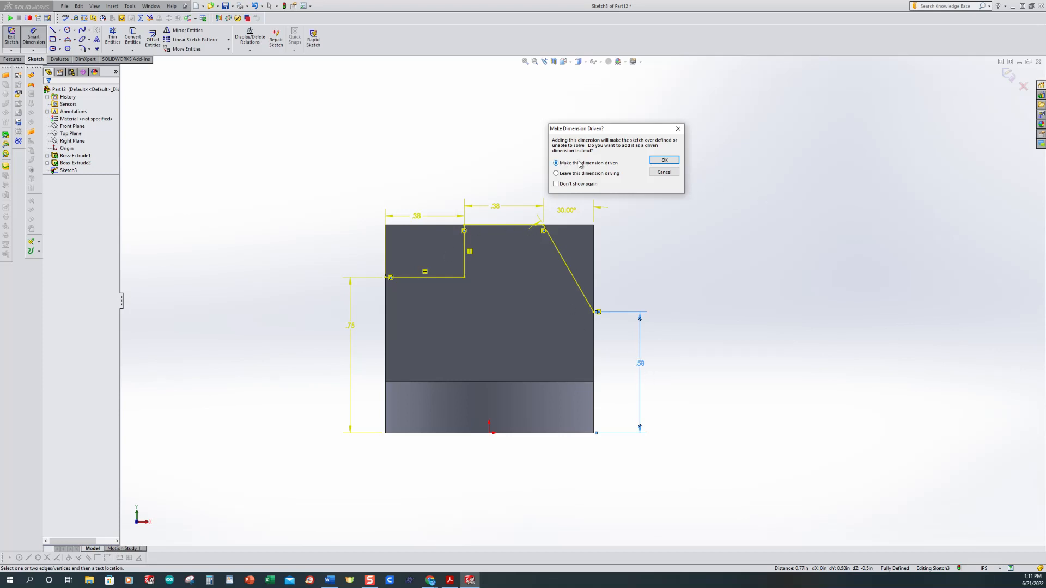
left_click(666, 161)
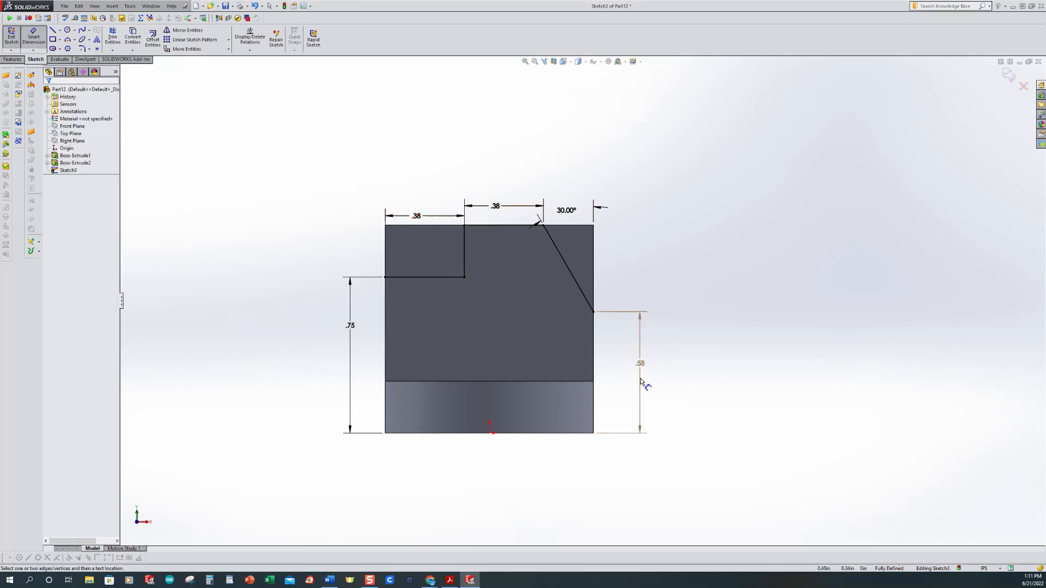
Set the notch width and the length of the line along the wall's top edge to 0.375 in each.
double_click(416, 219)
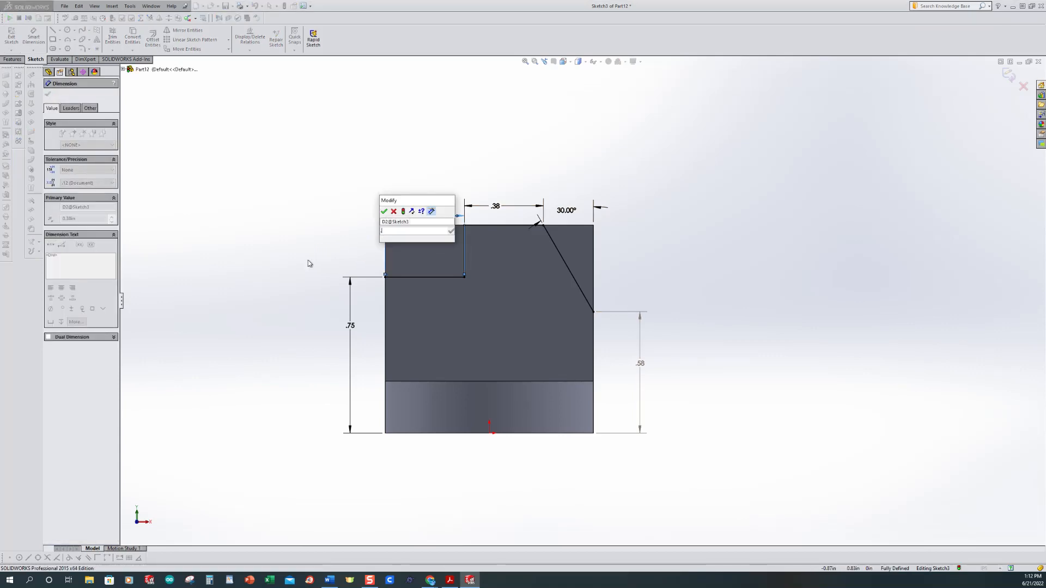
key("Return")
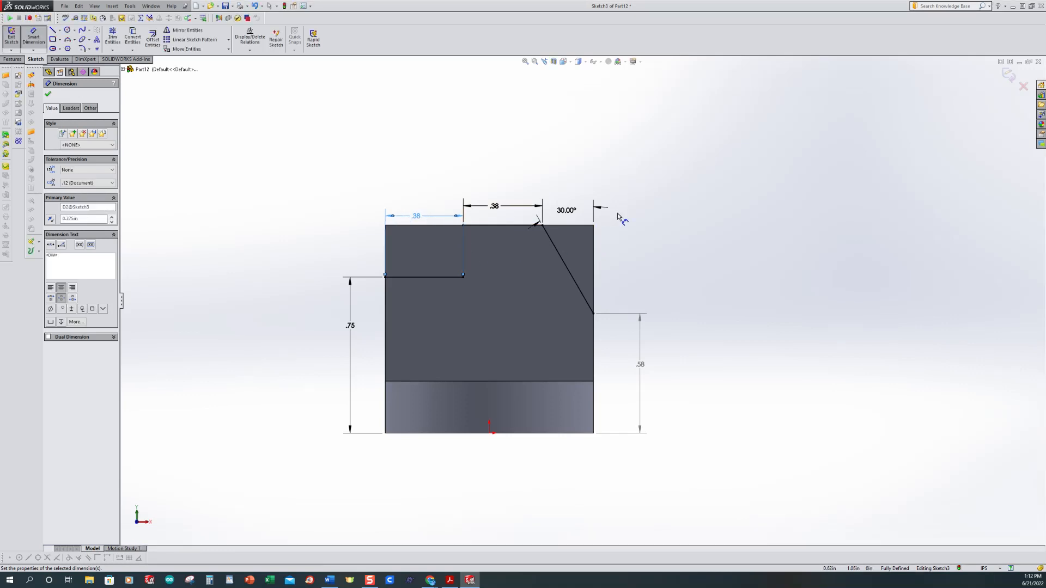
left_click(487, 207)
double_click(487, 207)
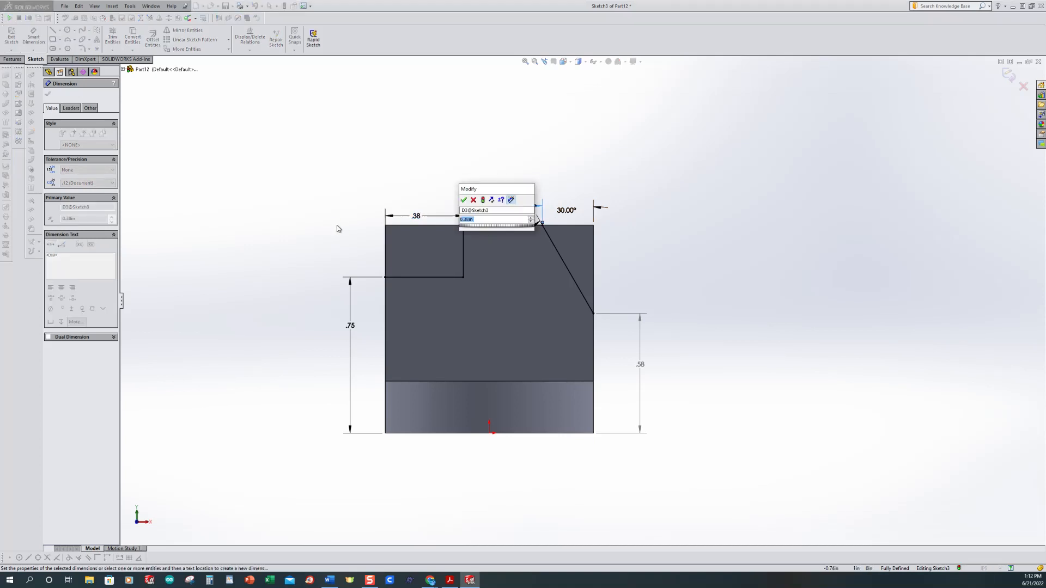
type(".375")
key("Return")
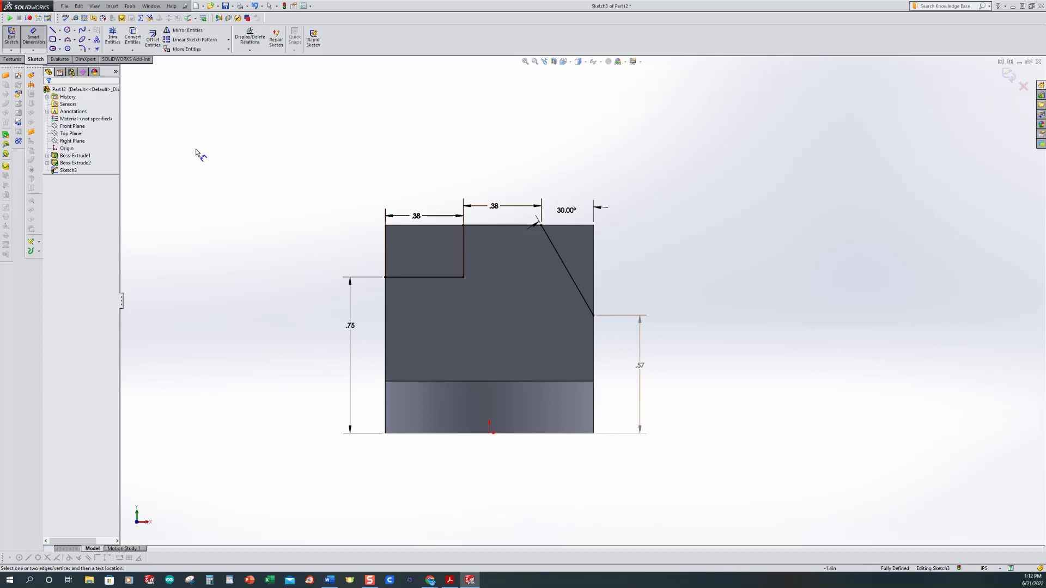
Finish the sketch and cut the notch and slanted corner out of the upright wall with the Through All end condition.
left_click(11, 36)
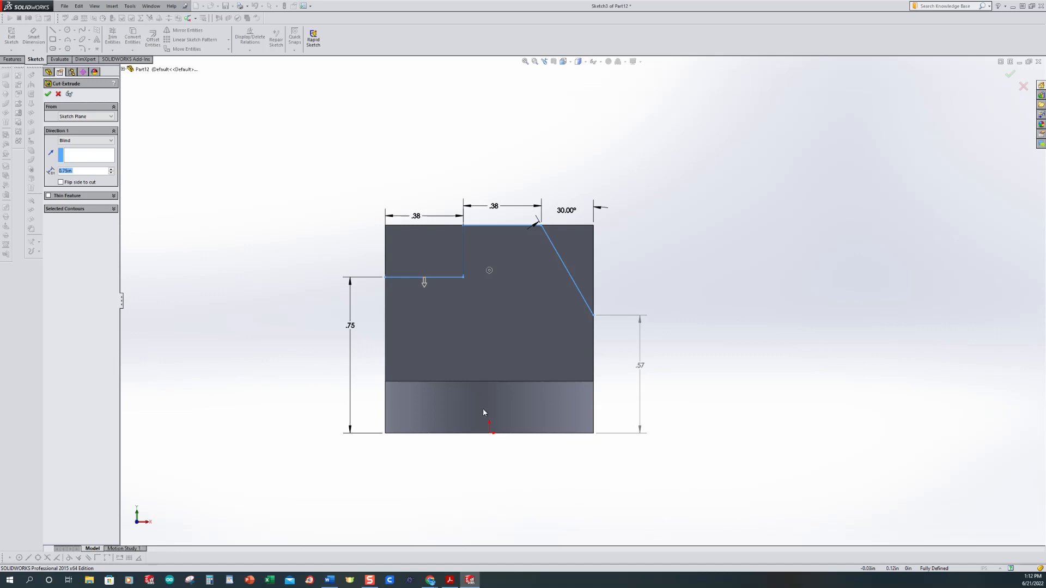
left_click(85, 142)
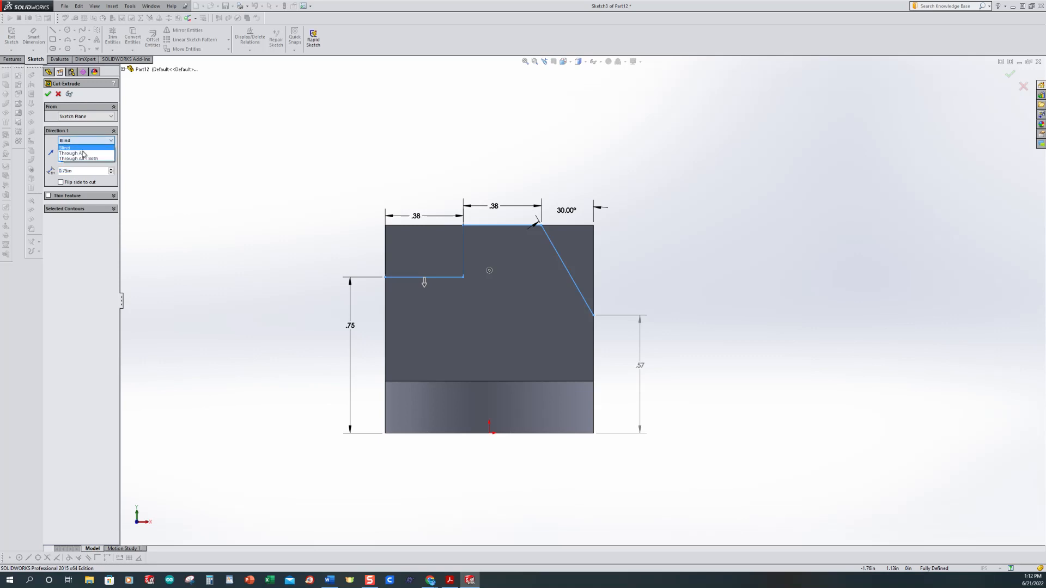
left_click(80, 154)
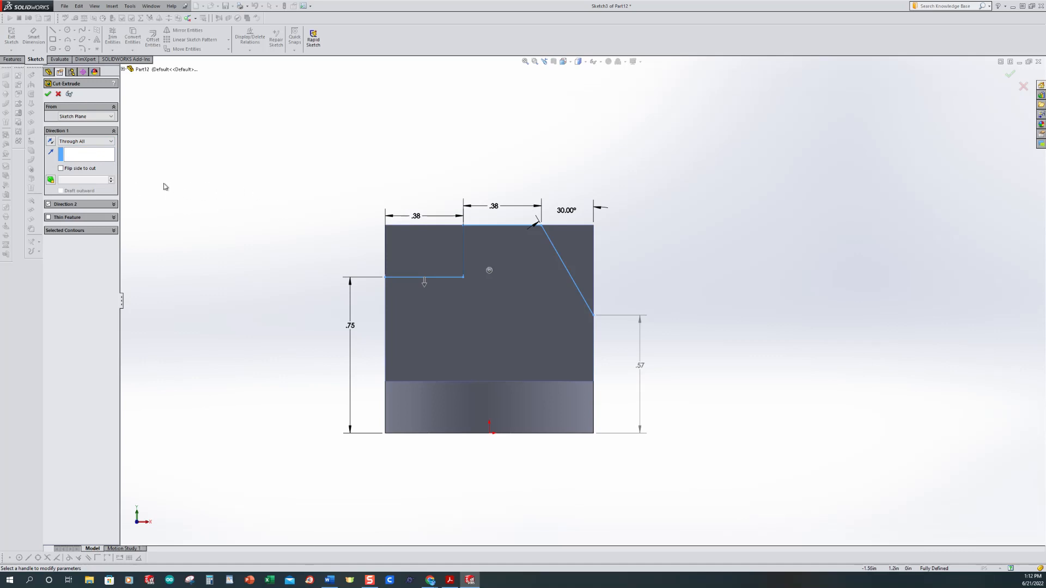
left_click(61, 169)
left_click(61, 168)
left_click(424, 271)
left_click(426, 283)
left_click(48, 94)
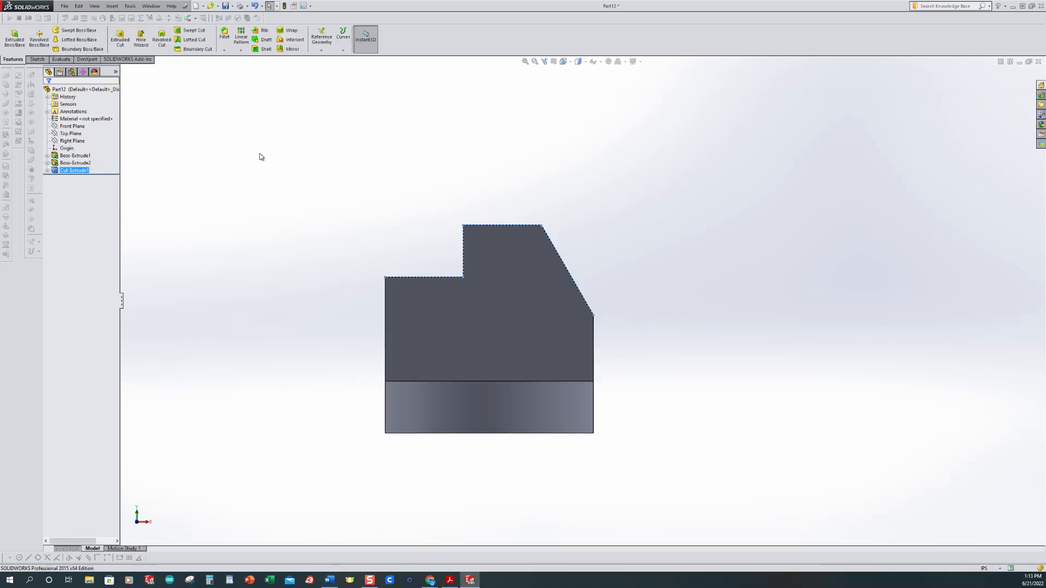
middle_click_drag(292, 162, 385, 188)
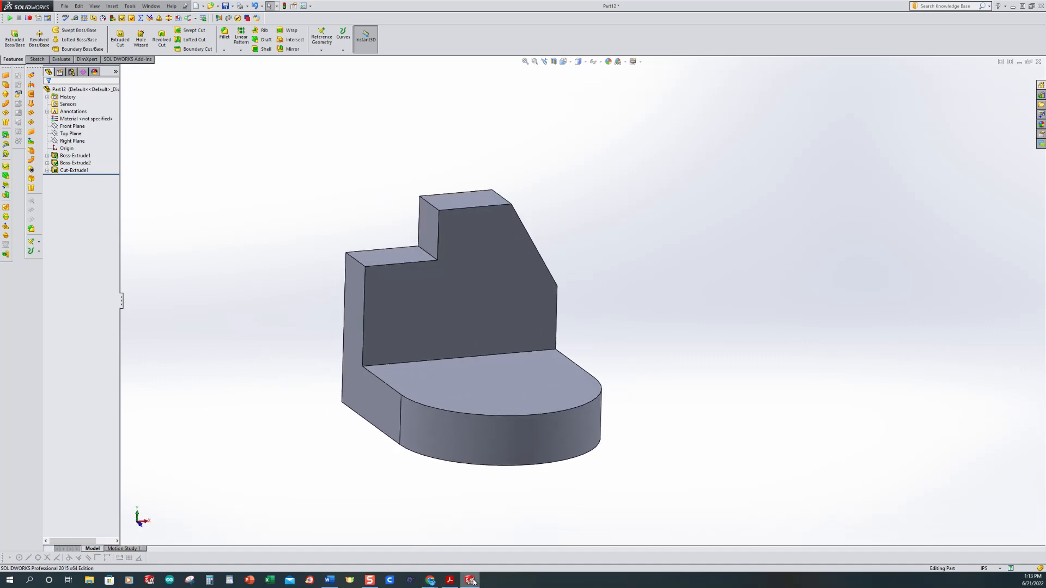
Check the hole callout in the PDF drawing, and define a #8 ANSI Inch socket head cap screw counterbore, normal fit, Through All, in SOLIDWORKS.
left_click(450, 580)
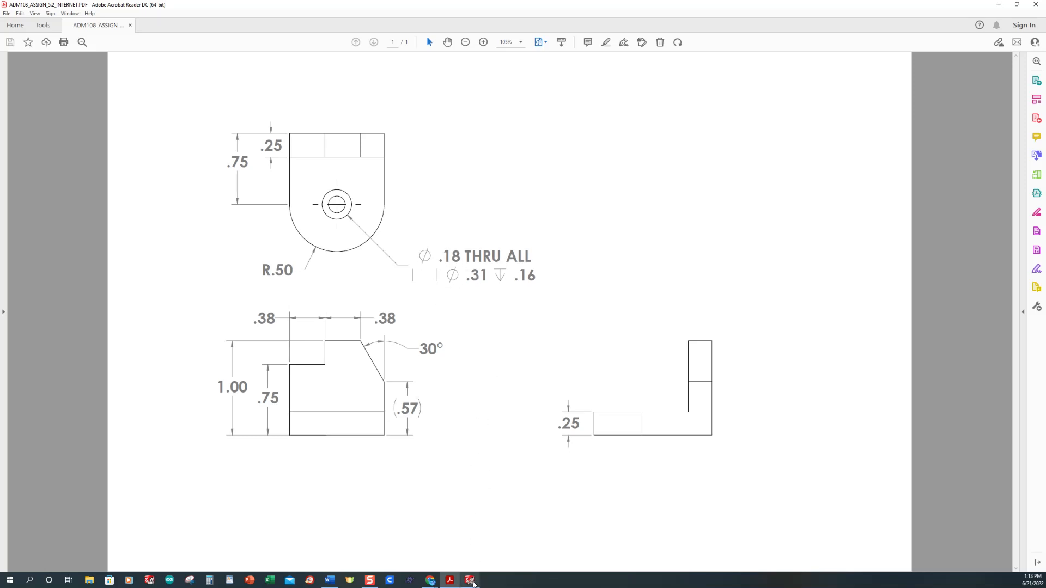
left_click(470, 582)
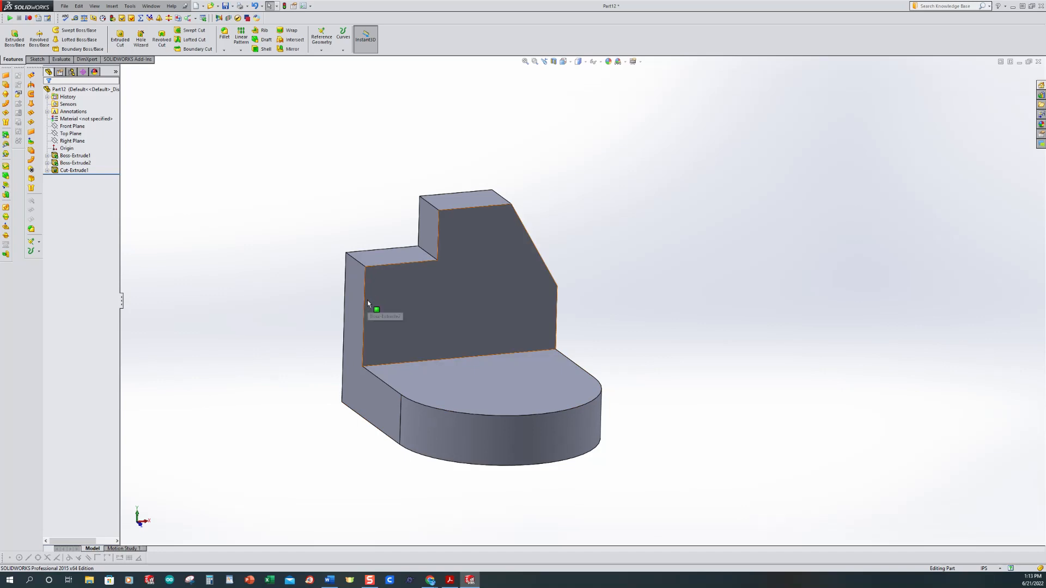
left_click(519, 387)
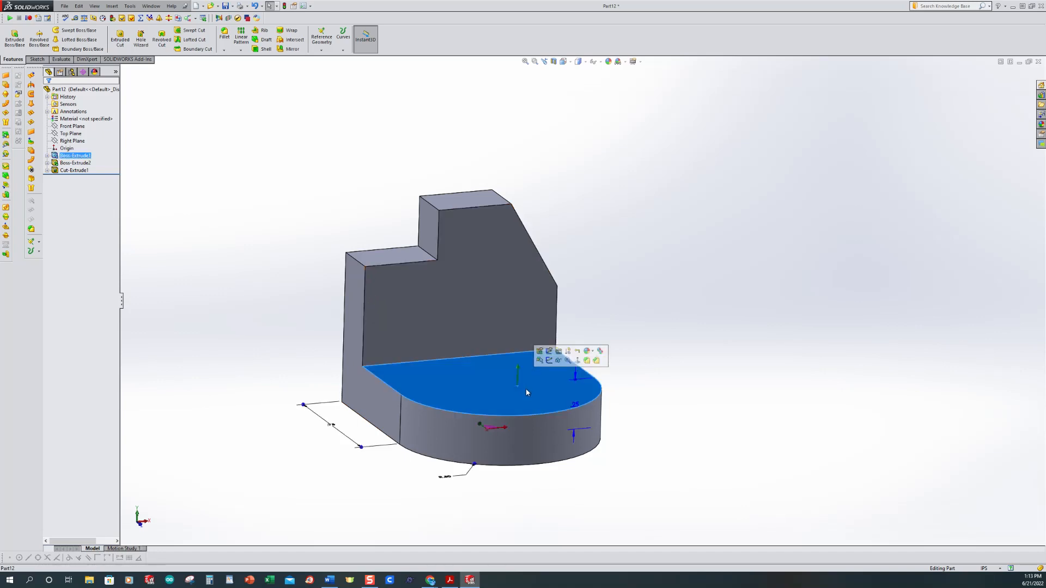
key("ctrl+8")
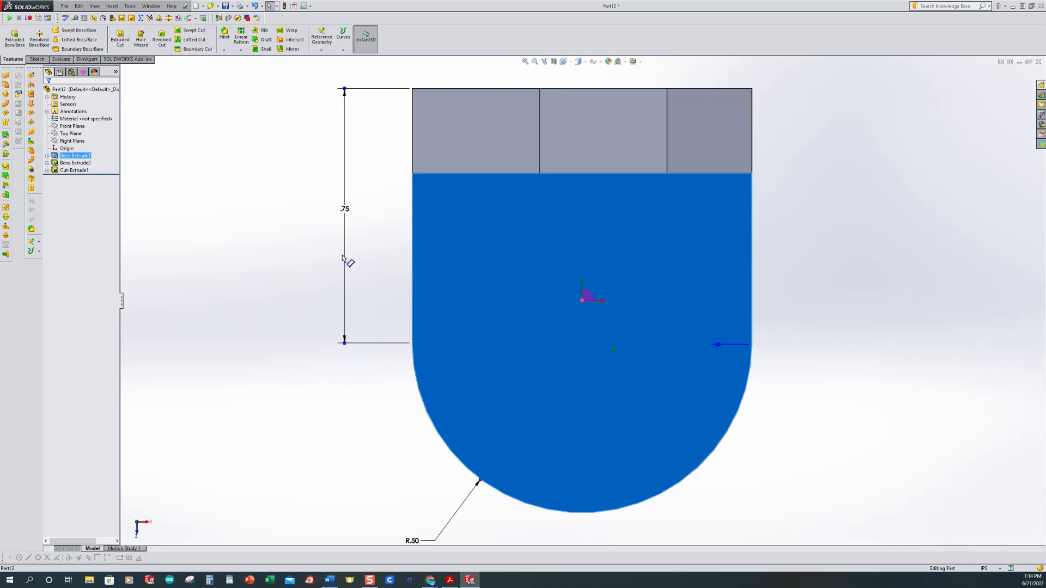
left_click(277, 245)
scroll(710, 308, "up", 2)
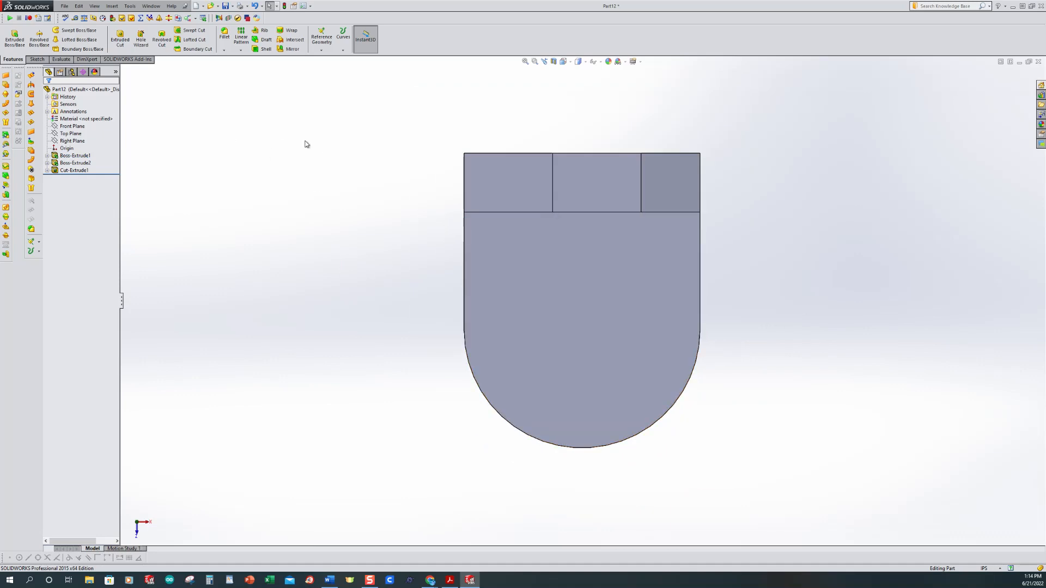
left_click(141, 39)
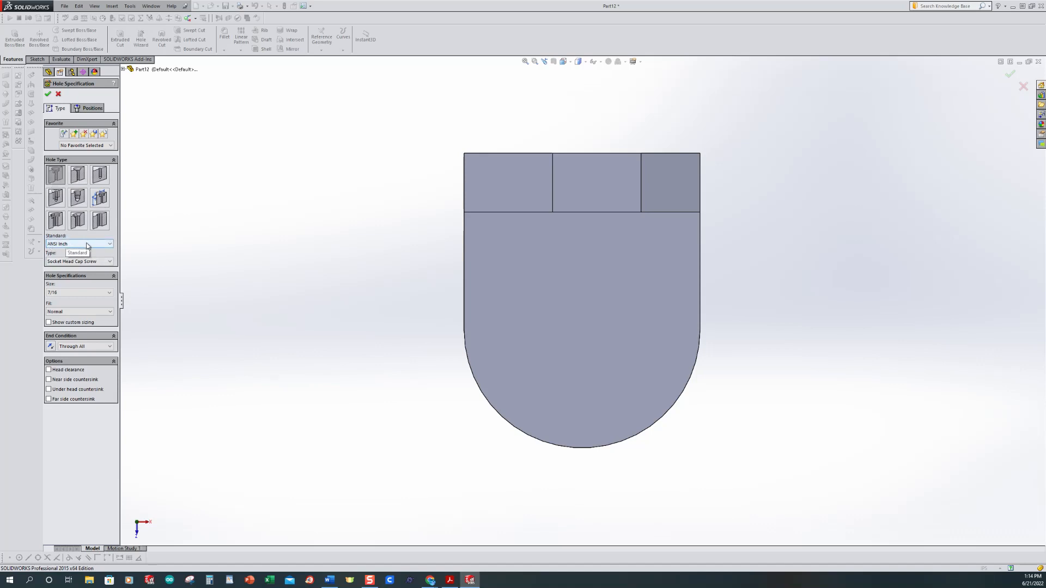
left_click(90, 262)
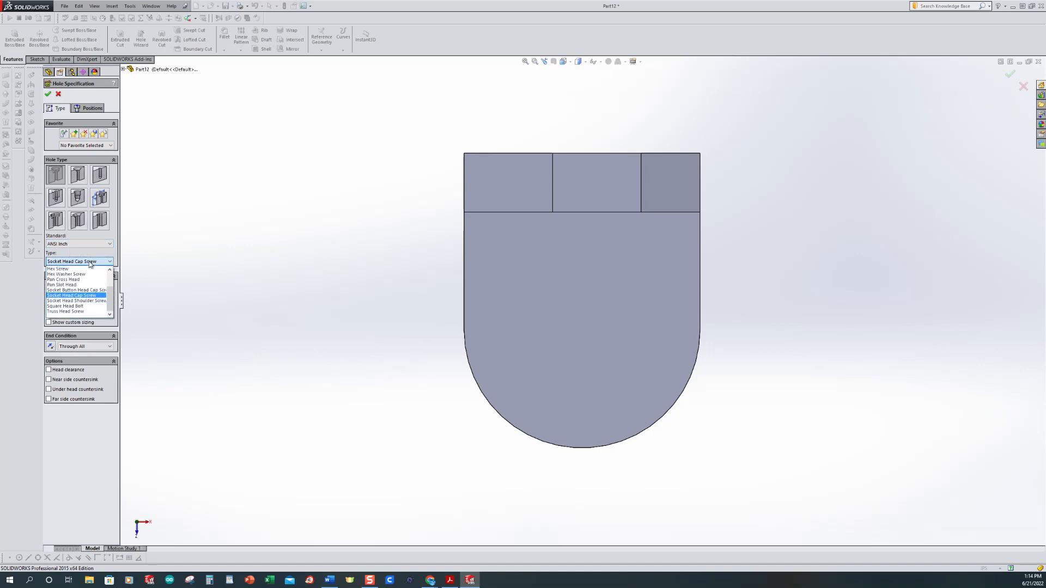
left_click(90, 263)
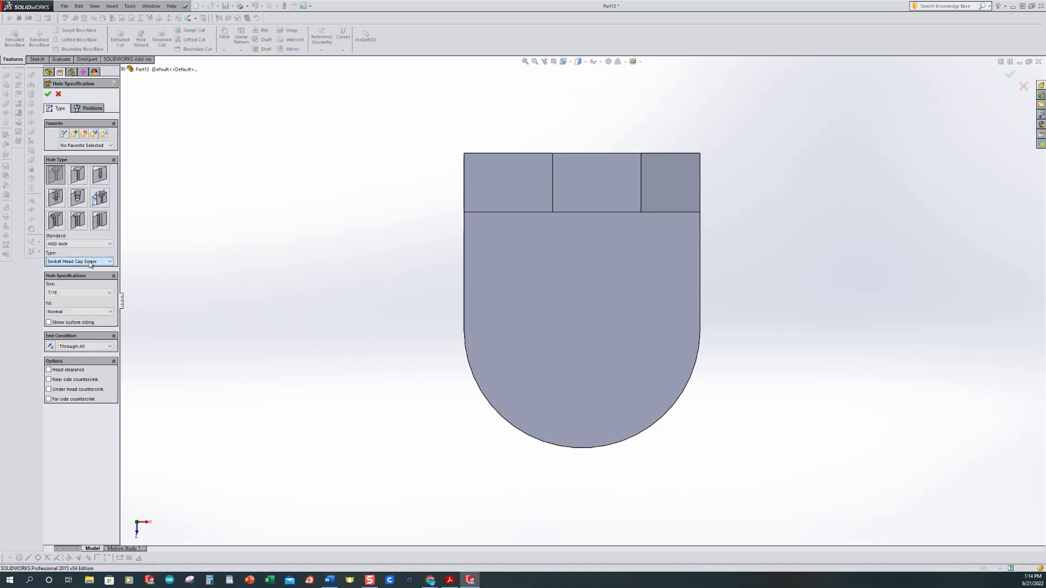
left_click(110, 295)
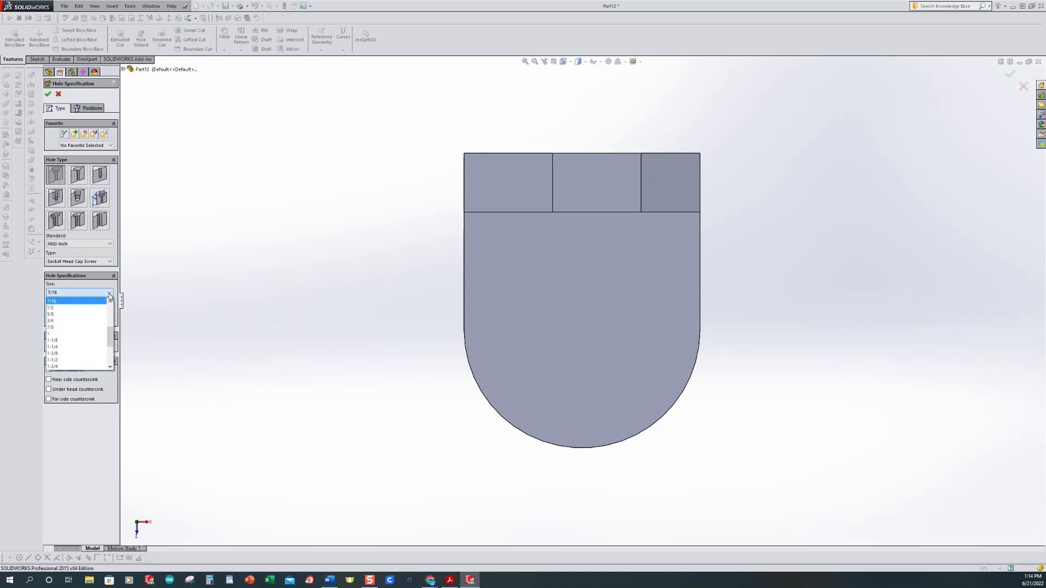
scroll(97, 313, "up", 3)
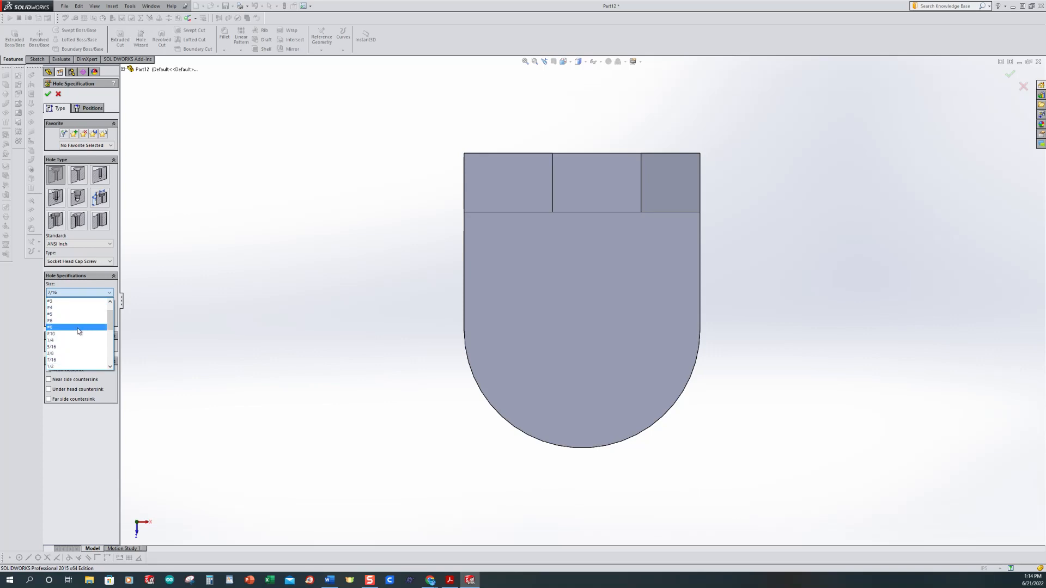
left_click(52, 327)
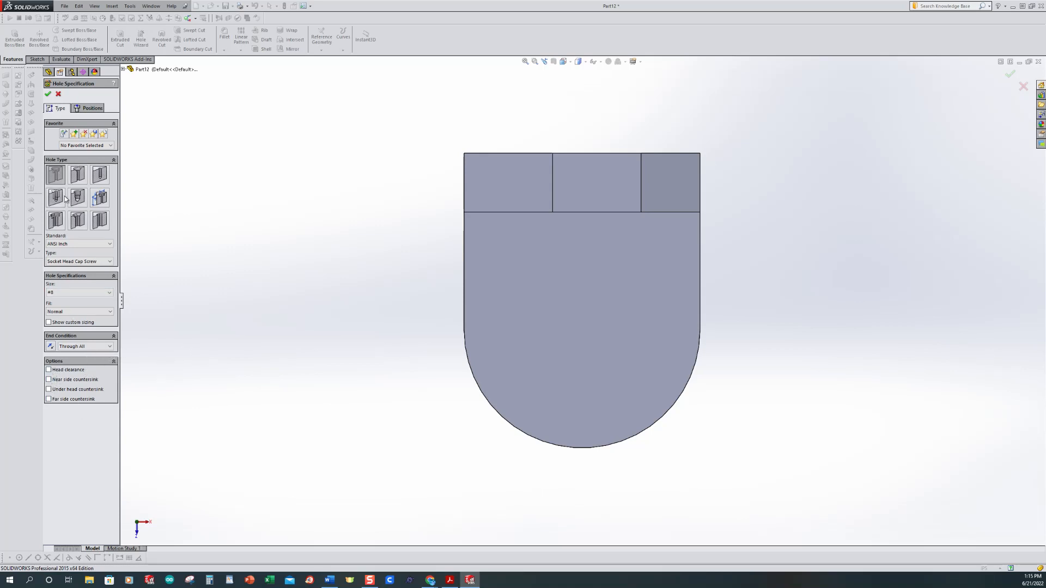
Place a single counterbored hole point freely on the top face of the bracket's base.
left_click(88, 112)
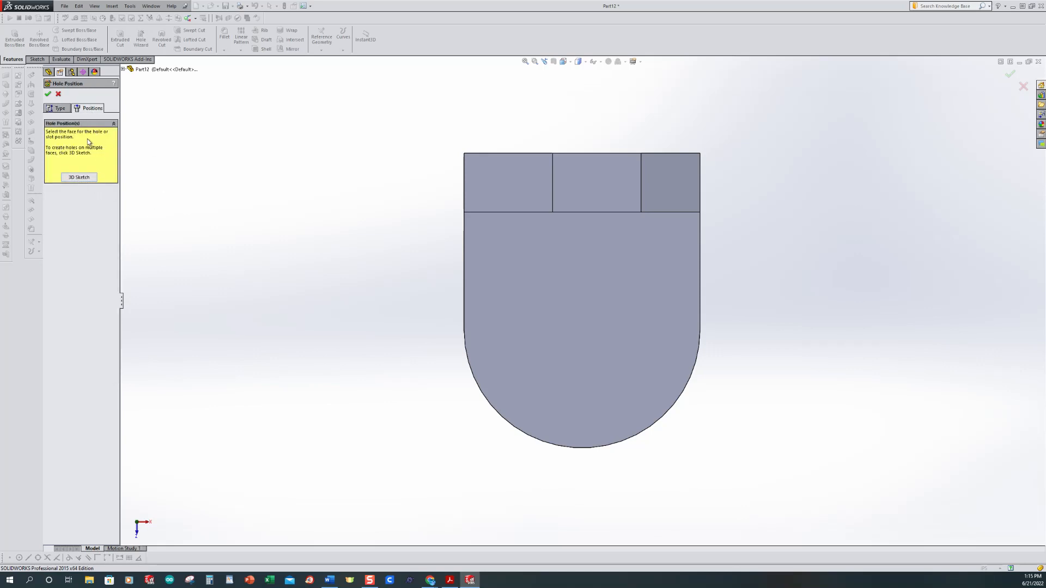
left_click(522, 311)
left_click(508, 344)
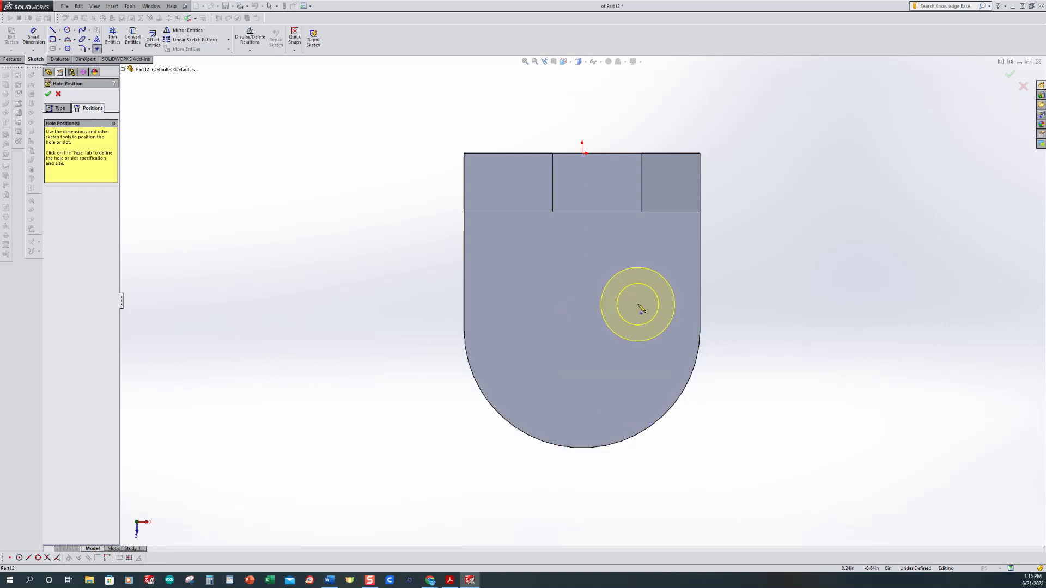
left_click(638, 304)
key("Escape")
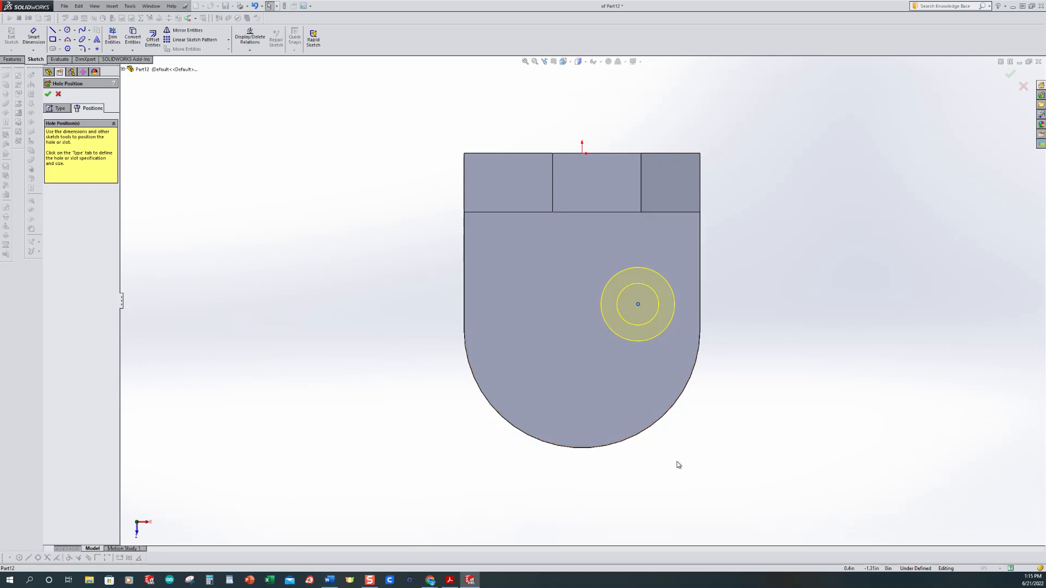
Make the hole's centre point concentric with the base's rounded end edge and finish the counterbored hole.
left_click(647, 433)
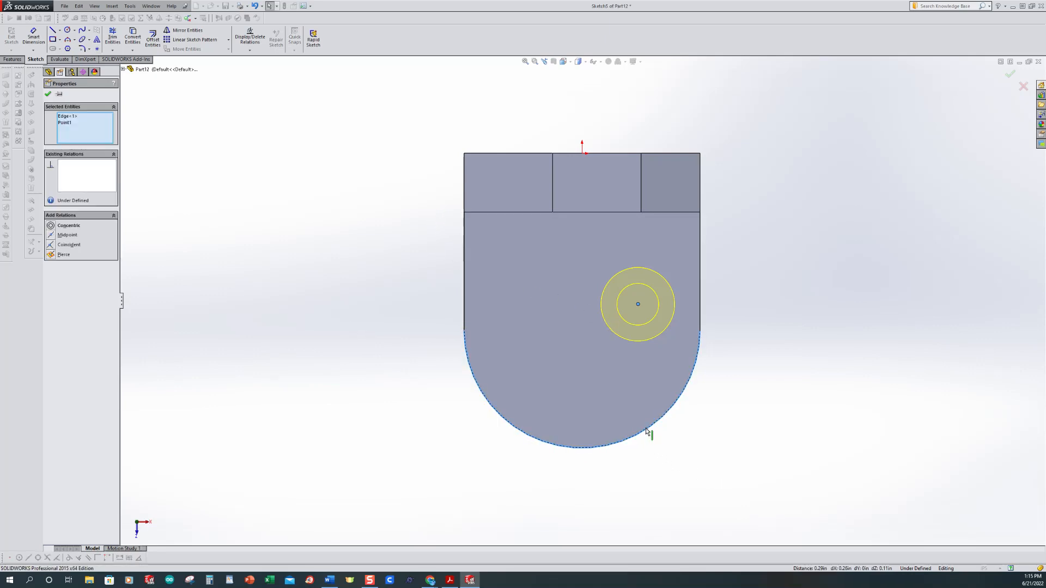
left_click(638, 304, "ctrl")
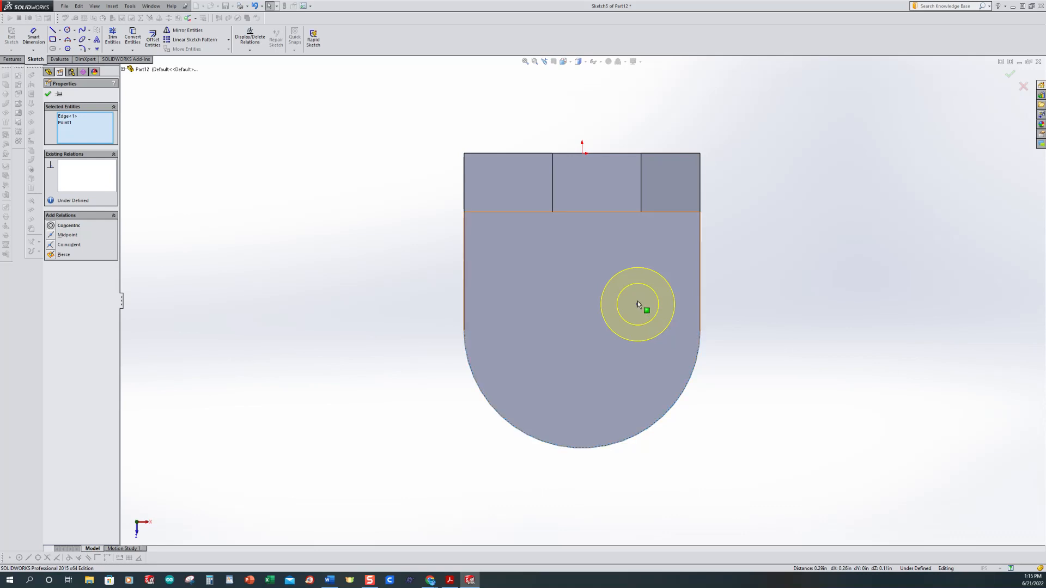
left_click(50, 226)
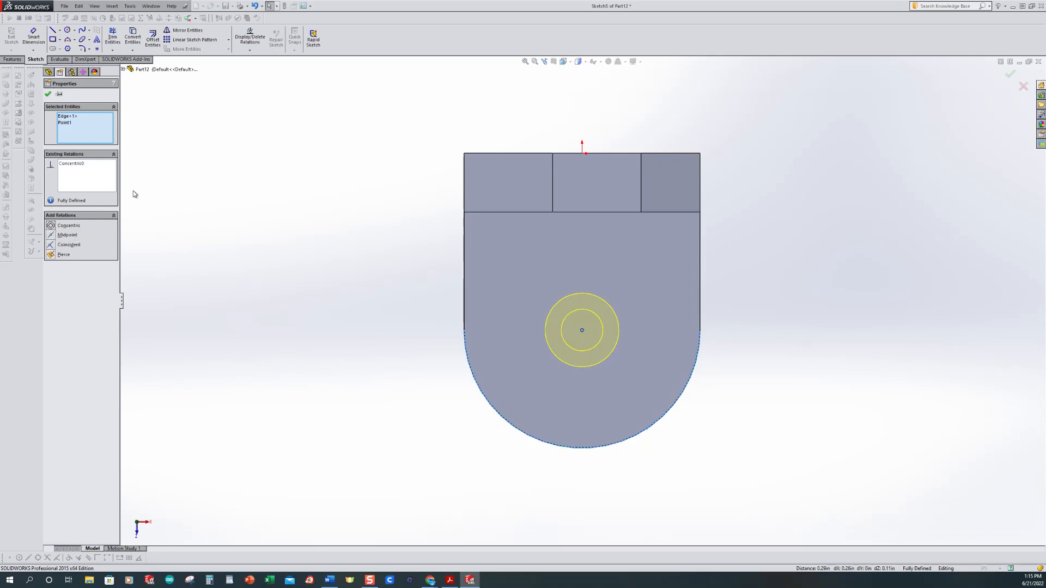
left_click(48, 94)
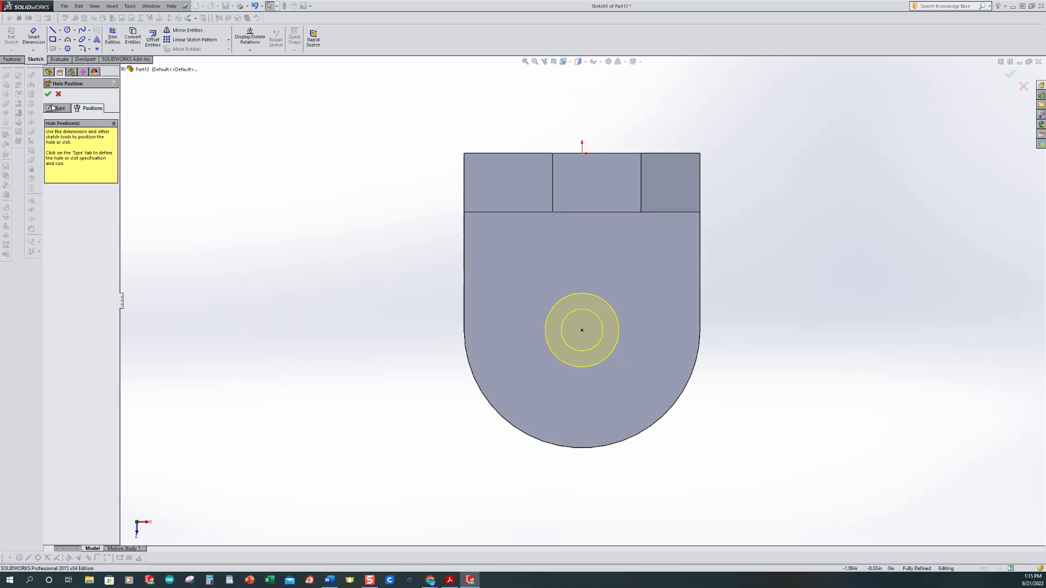
left_click(48, 94)
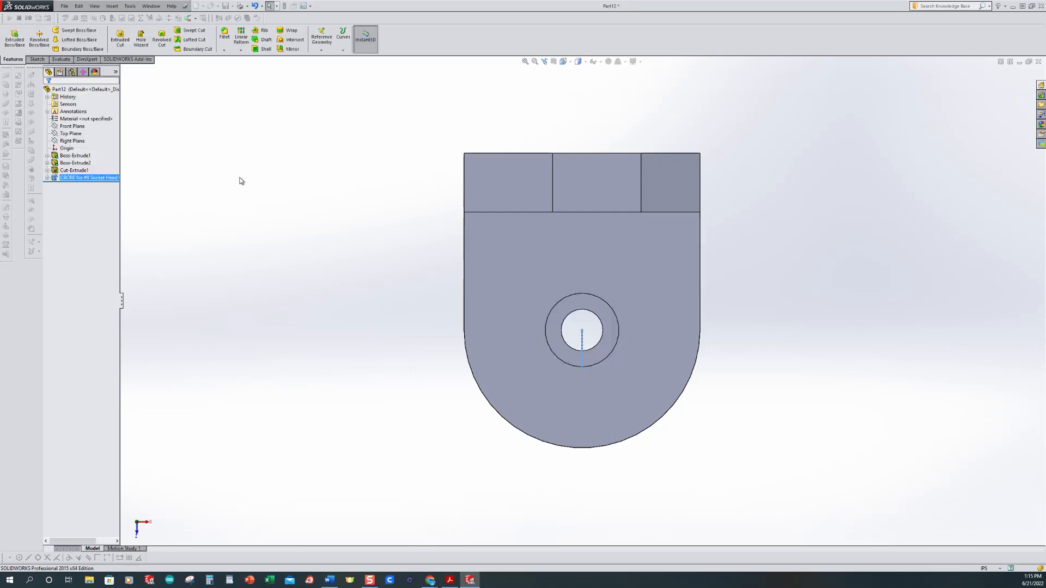
middle_click_drag(414, 419, 414, 324)
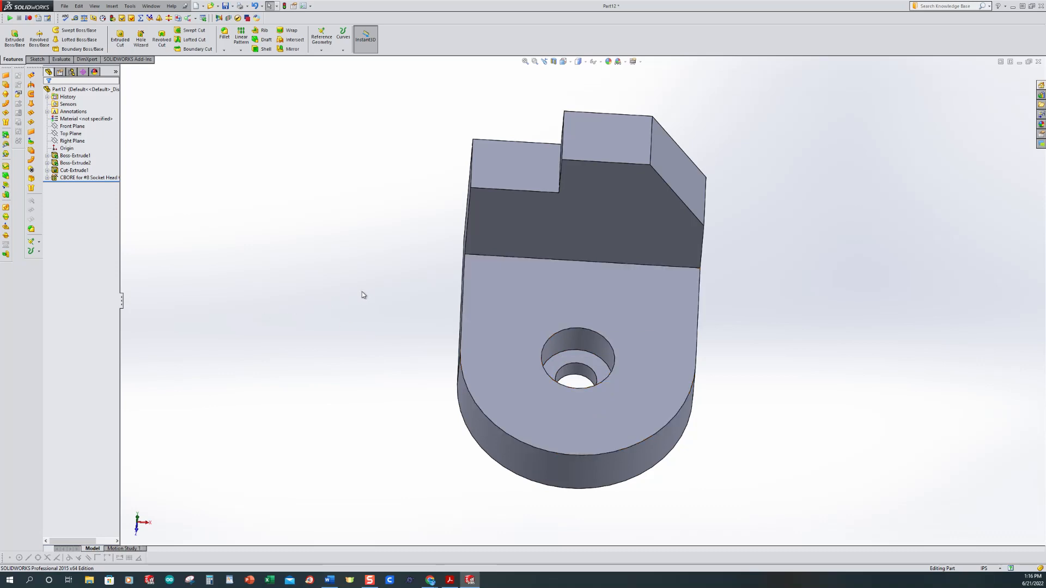
key("ctrl+7")
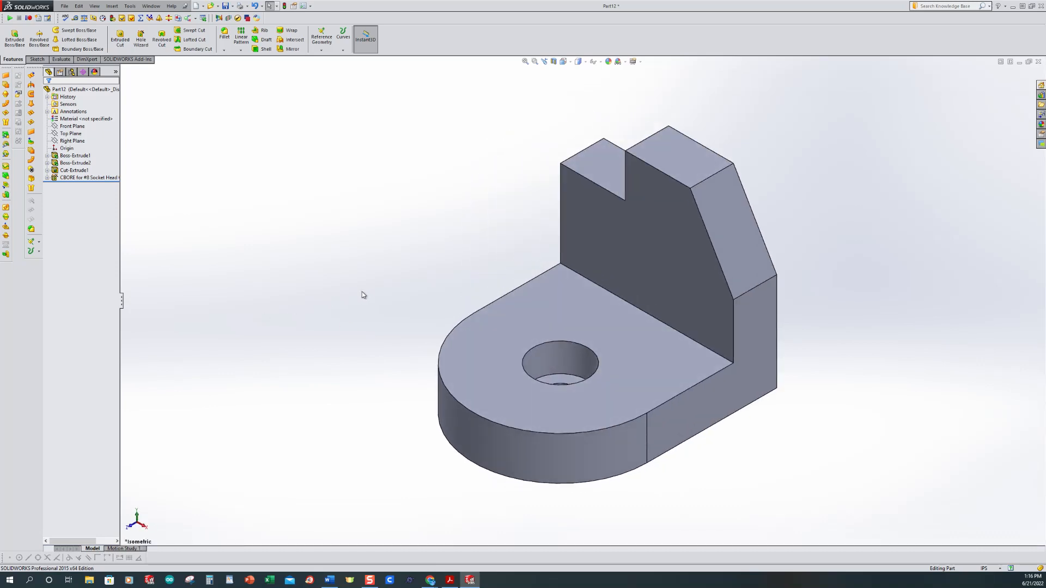